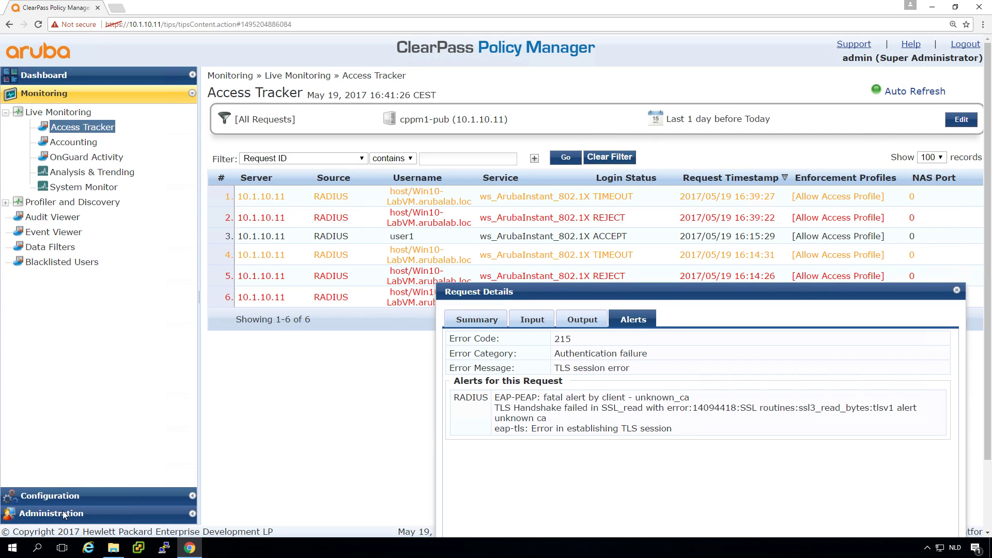
# Close the unknown_ca failed-request details and expand Administration in the navigation.
pyautogui.click(957, 292)
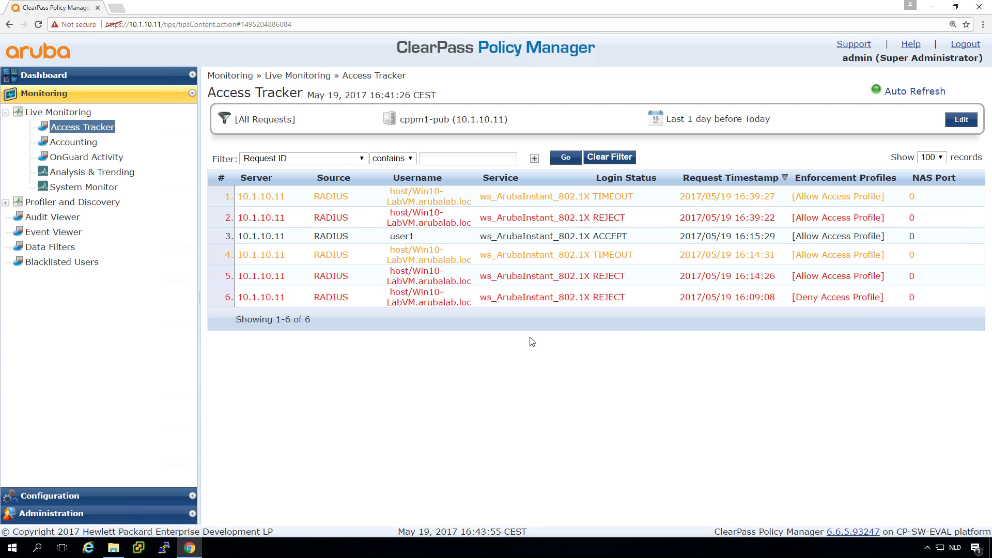
pyautogui.click(83, 516)
# Open the Server Certificate page and select server cppm3-sub.
pyautogui.click(71, 255)
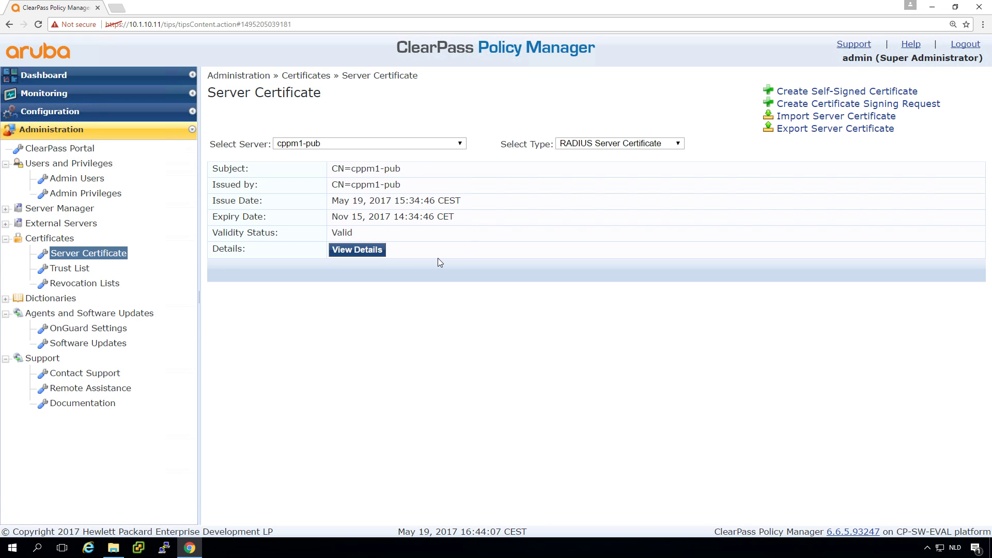
pyautogui.click(404, 149)
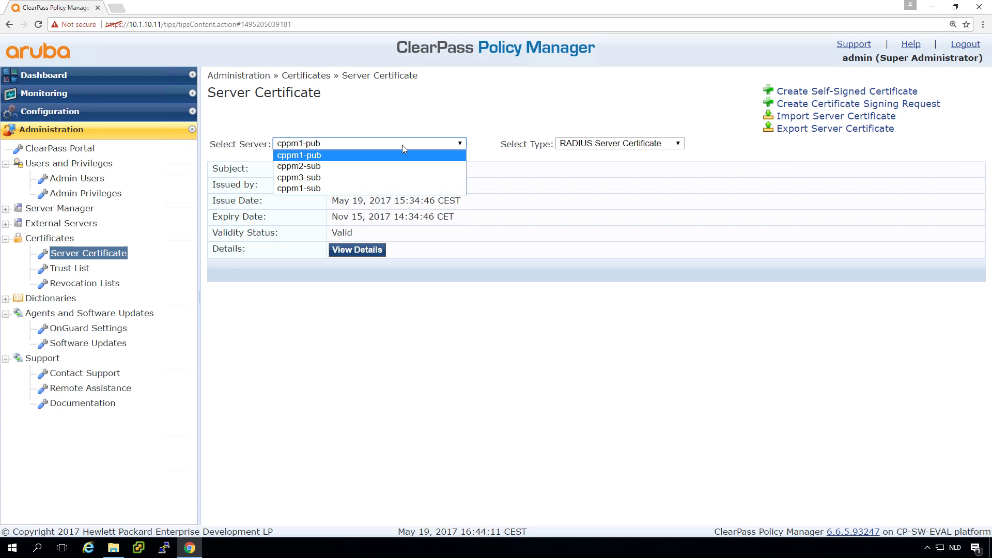
pyautogui.click(379, 178)
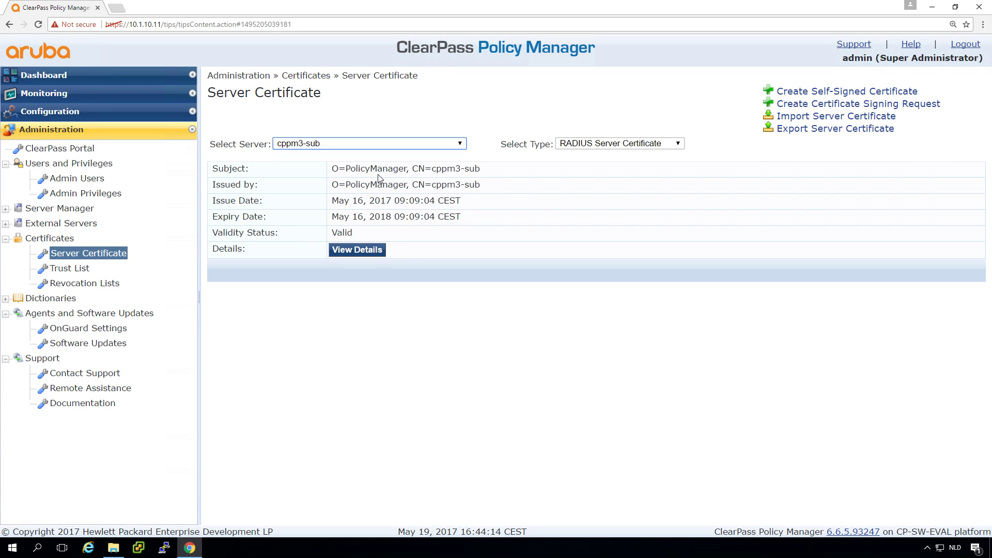
pyautogui.click(376, 143)
pyautogui.click(356, 197)
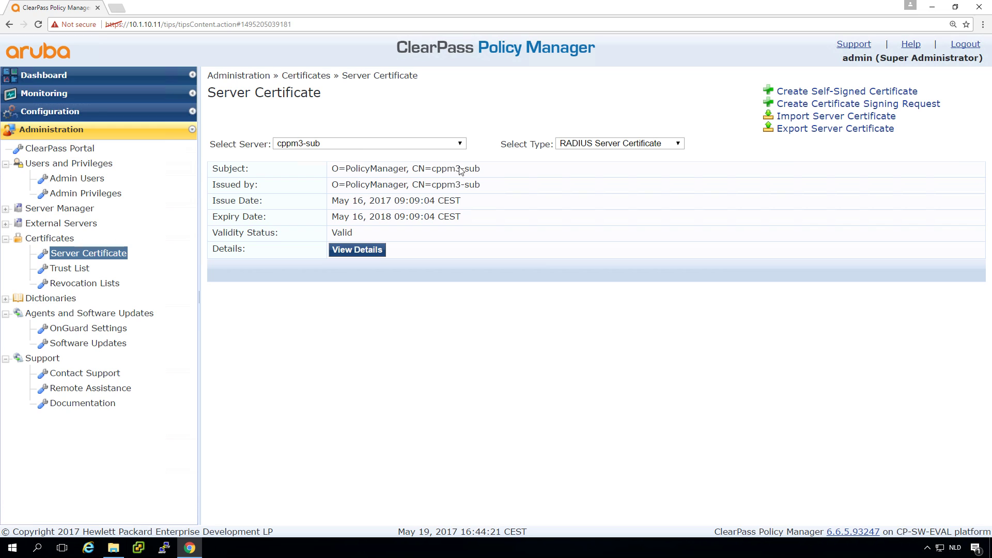
# Toggle the certificate type to HTTPS and back to RADIUS Server Certificate.
pyautogui.click(620, 147)
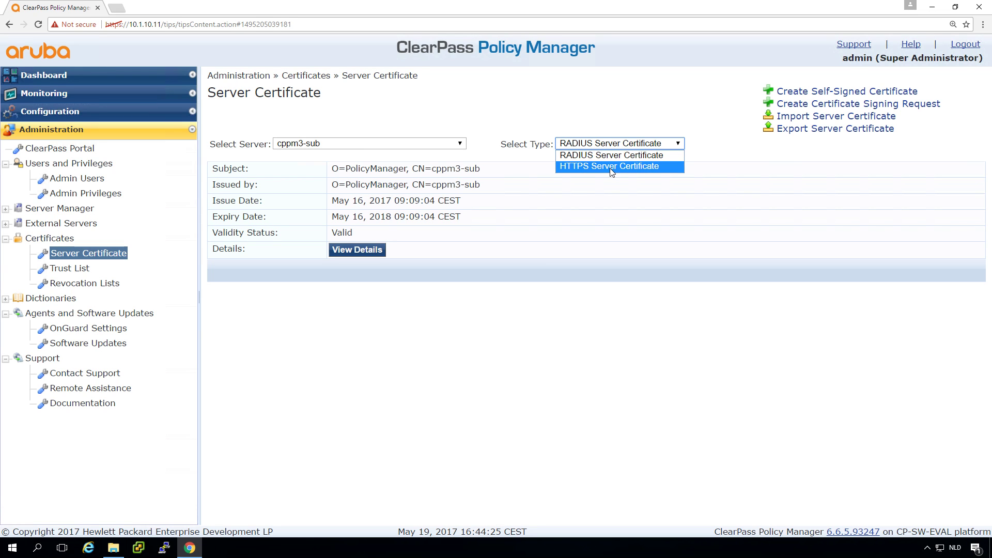
pyautogui.click(611, 167)
pyautogui.click(605, 142)
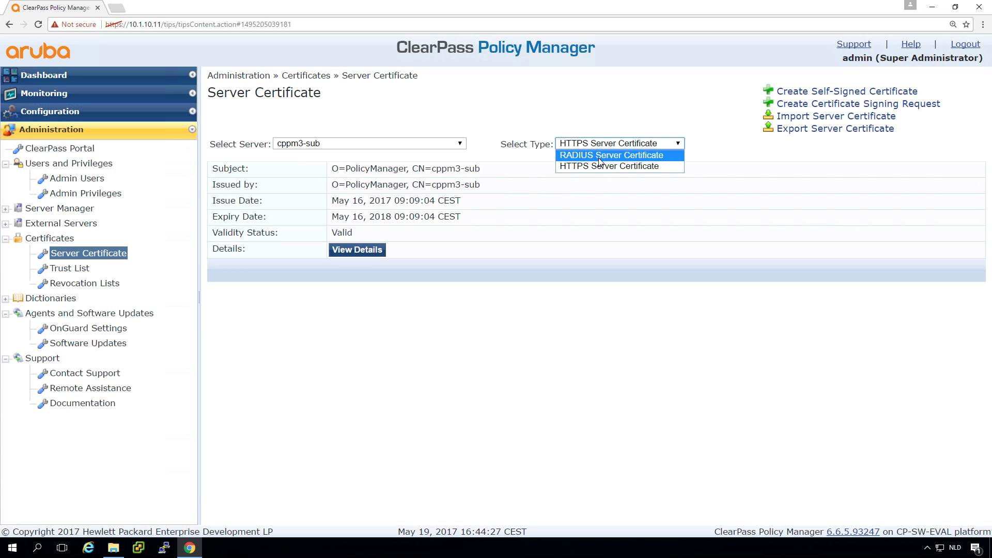
pyautogui.click(601, 156)
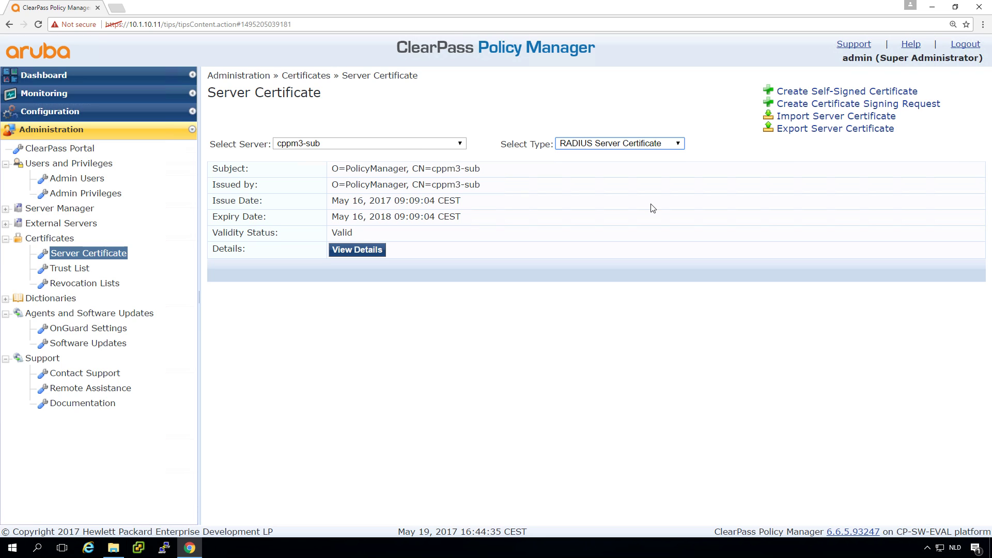
# Generate a CSR with Common Name radius.arubalab.loc and a password-protected private key.
pyautogui.click(856, 108)
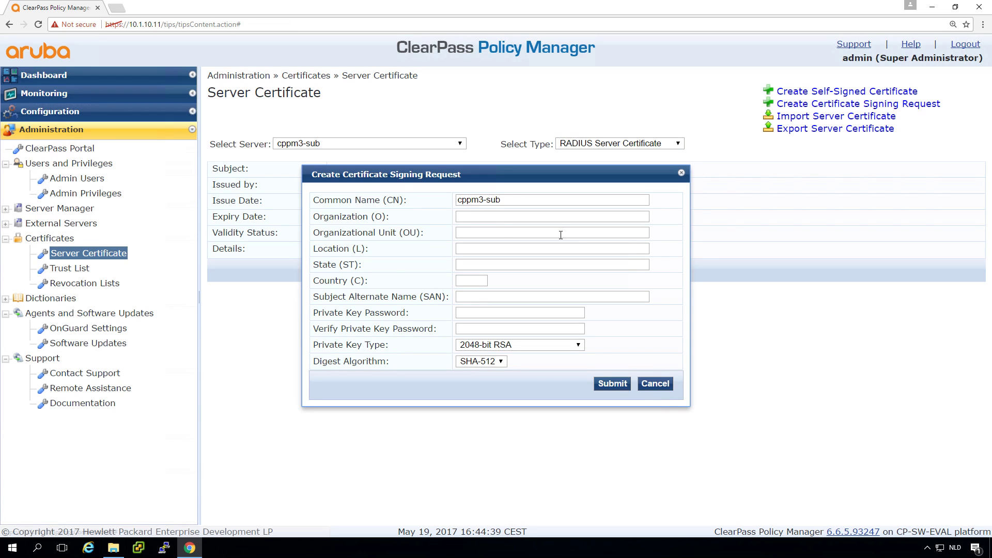
pyautogui.click(512, 201)
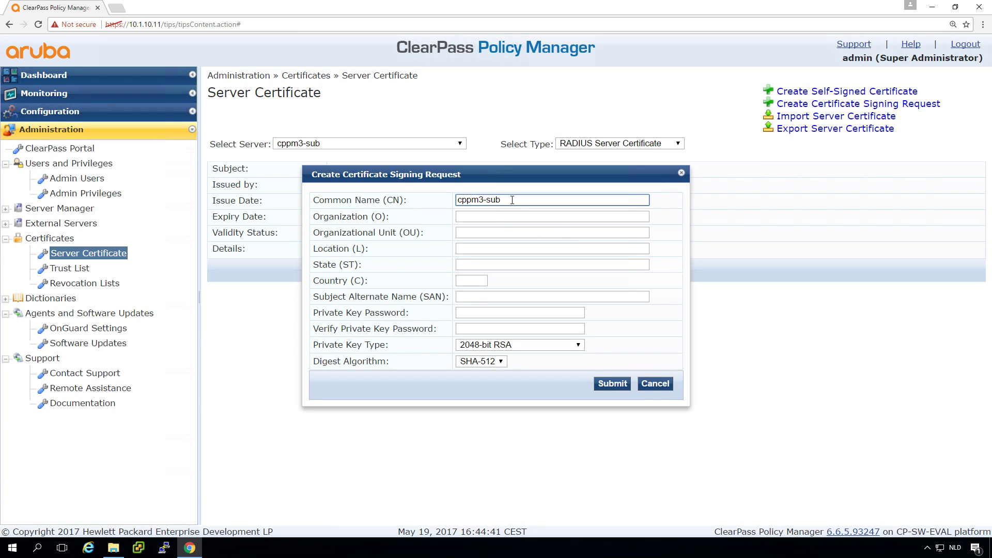
pyautogui.tripleClick(512, 200)
pyautogui.write('radius.arubalab.loc')
pyautogui.click(480, 312)
pyautogui.write('••••••••••••••')
pyautogui.press('Tab')
pyautogui.write('••••••••')
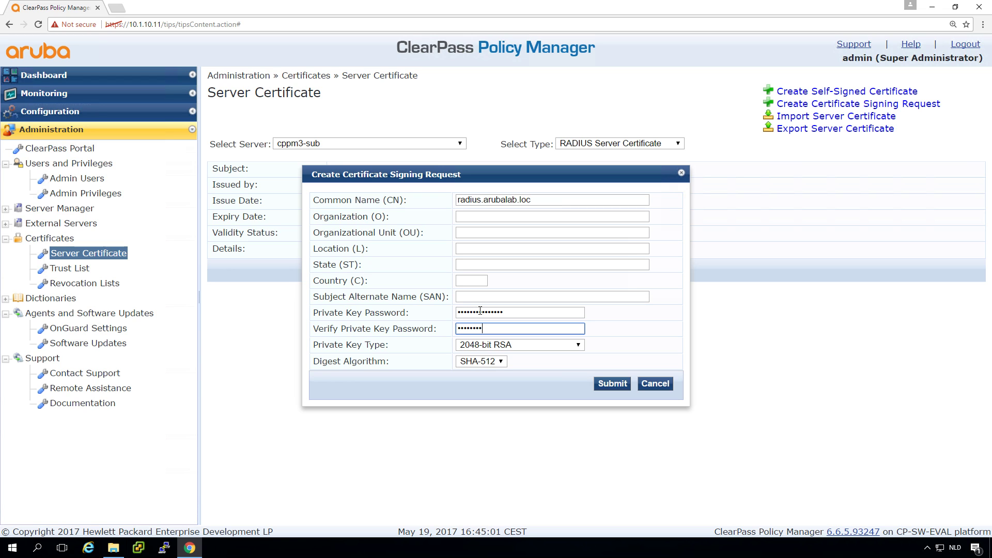
pyautogui.write('•••••••')
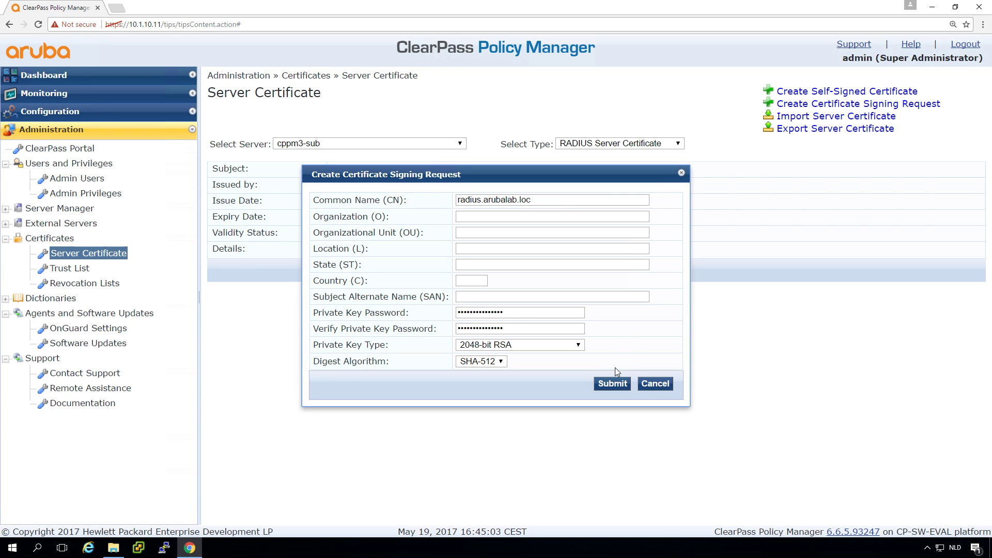
pyautogui.click(614, 385)
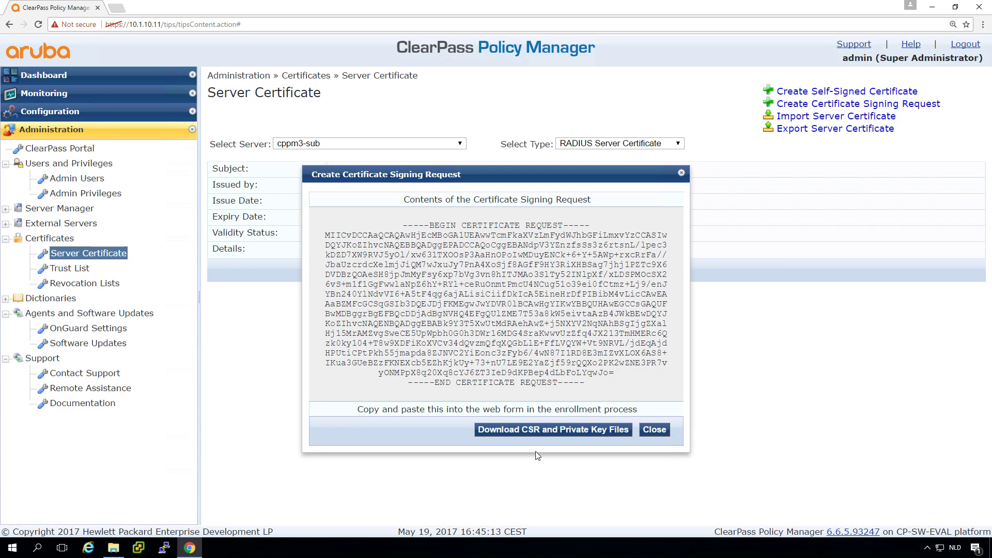
# Download CertSignRequest.csr and CertPrivKey.pkey, then select the full CSR text for copying.
pyautogui.click(605, 430)
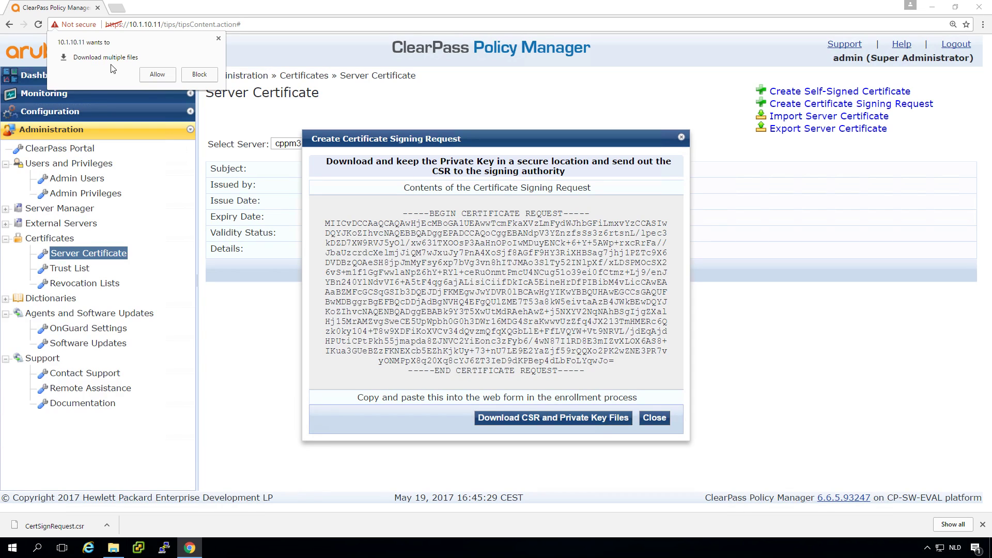
pyautogui.click(152, 73)
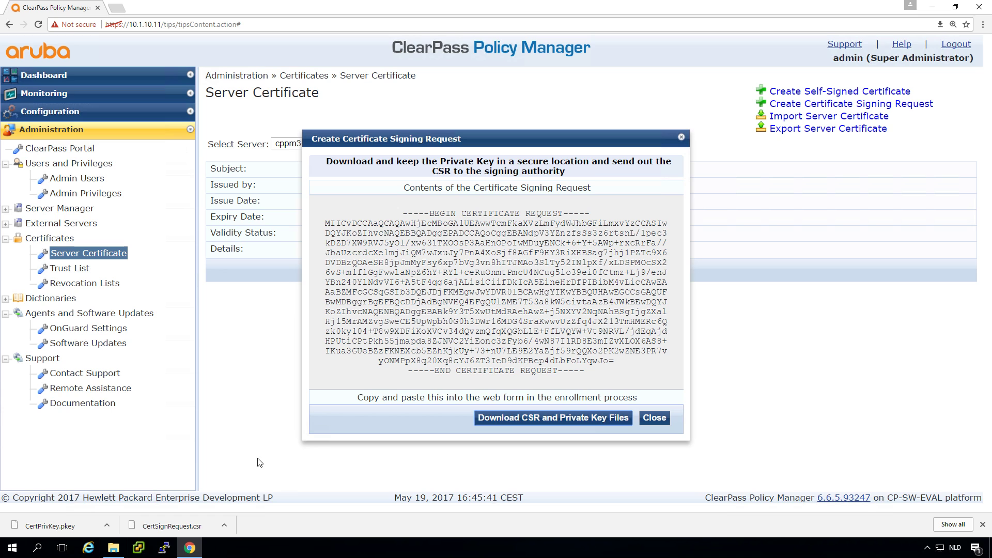
pyautogui.moveTo(403, 213); pyautogui.dragTo(594, 375)
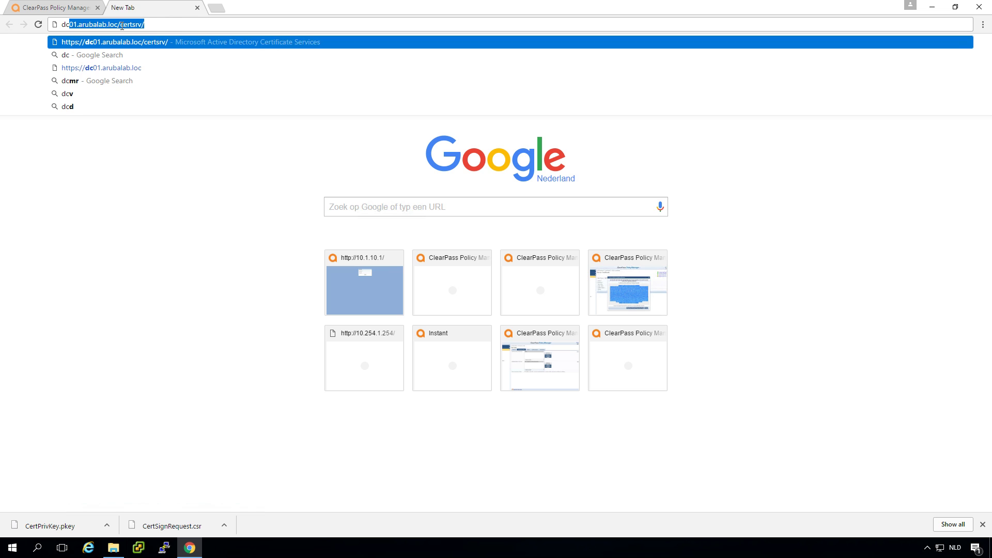
pyautogui.press('Return')
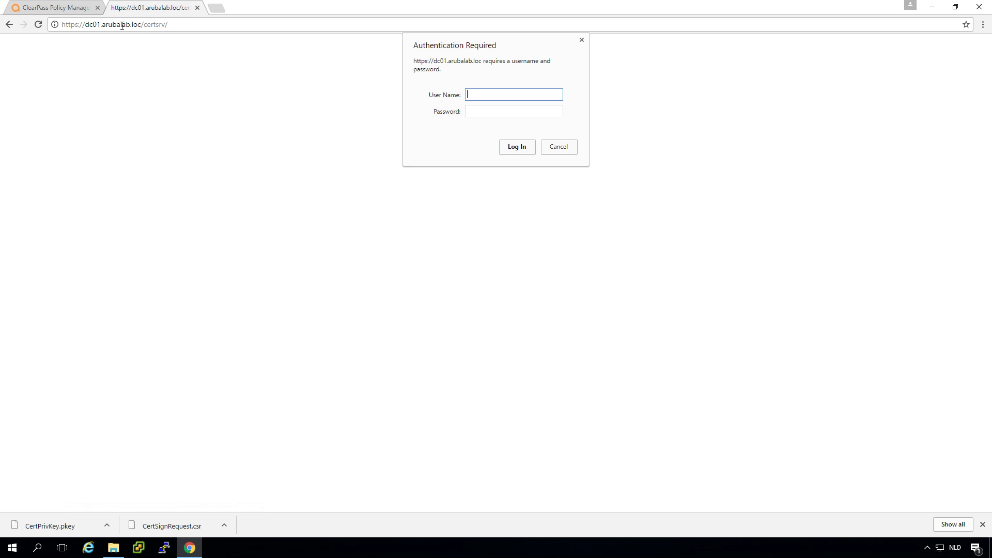
pyautogui.write('admin1')
pyautogui.press('Tab')
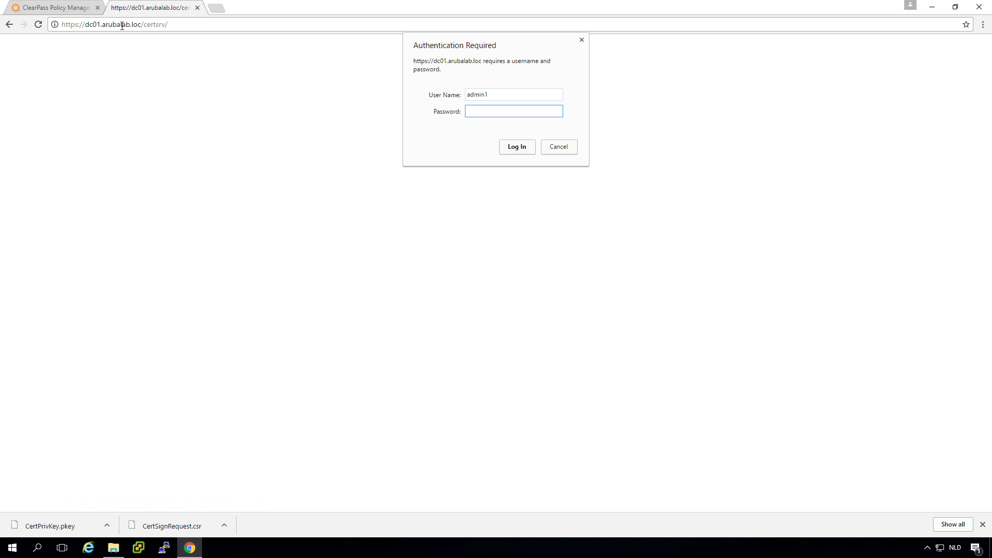
pyautogui.write('****')
pyautogui.press('Return')
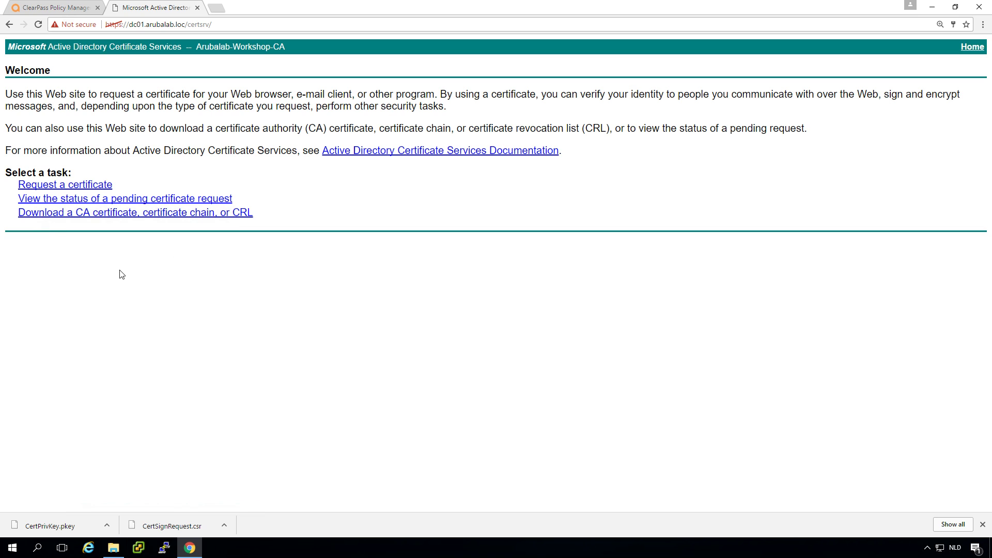
# Download the Arubalab-Workshop-CA certificate in DER and Base 64 encodings, then return Home.
pyautogui.click(125, 216)
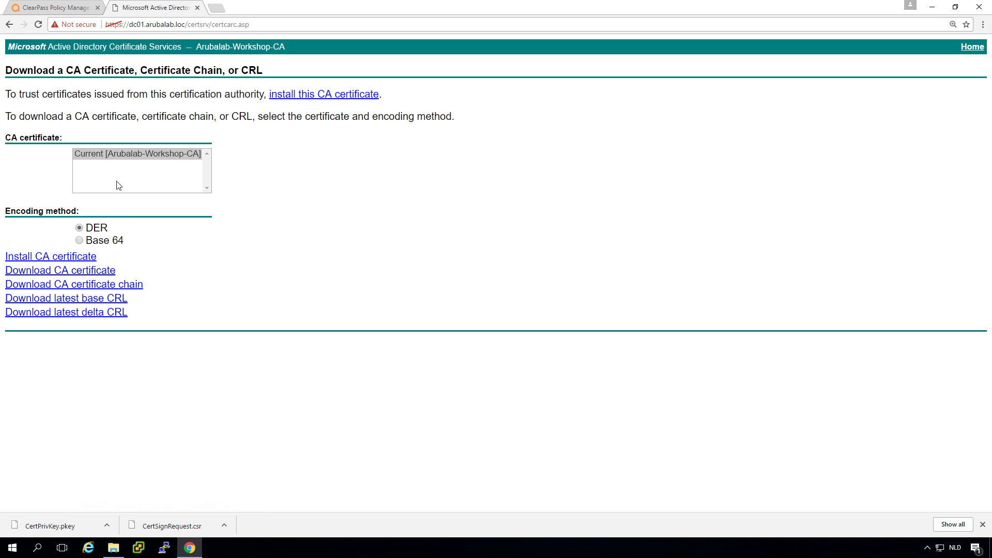
pyautogui.click(97, 272)
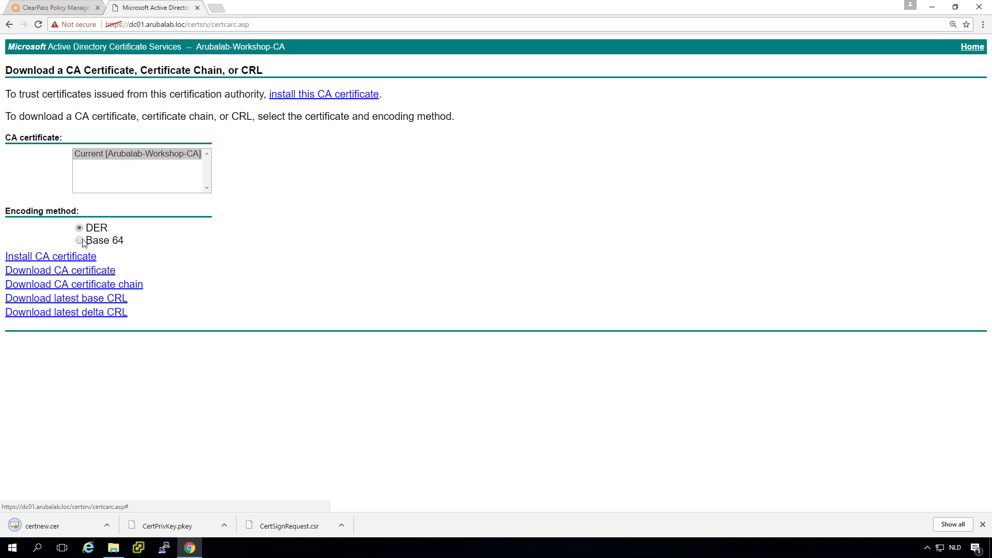
pyautogui.click(80, 242)
pyautogui.click(81, 273)
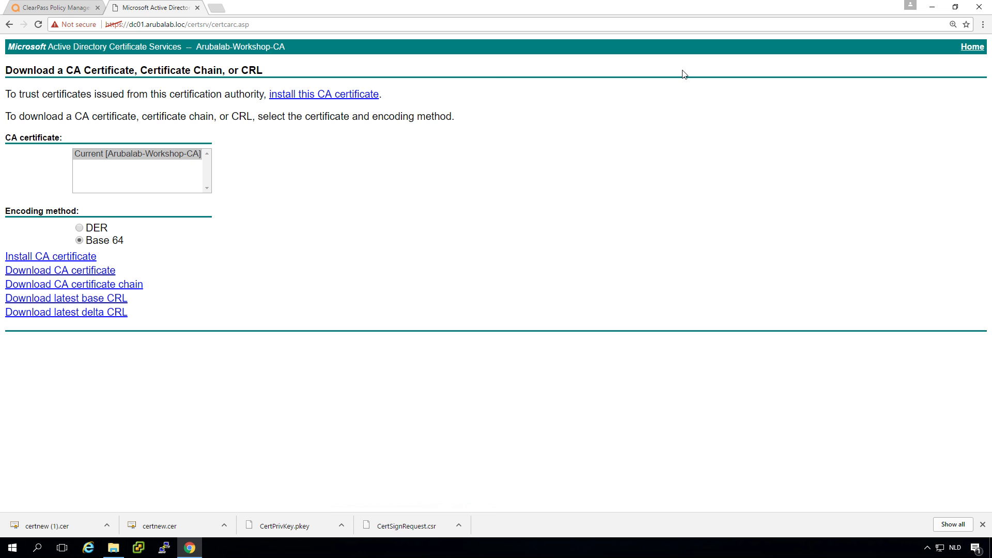
pyautogui.click(972, 48)
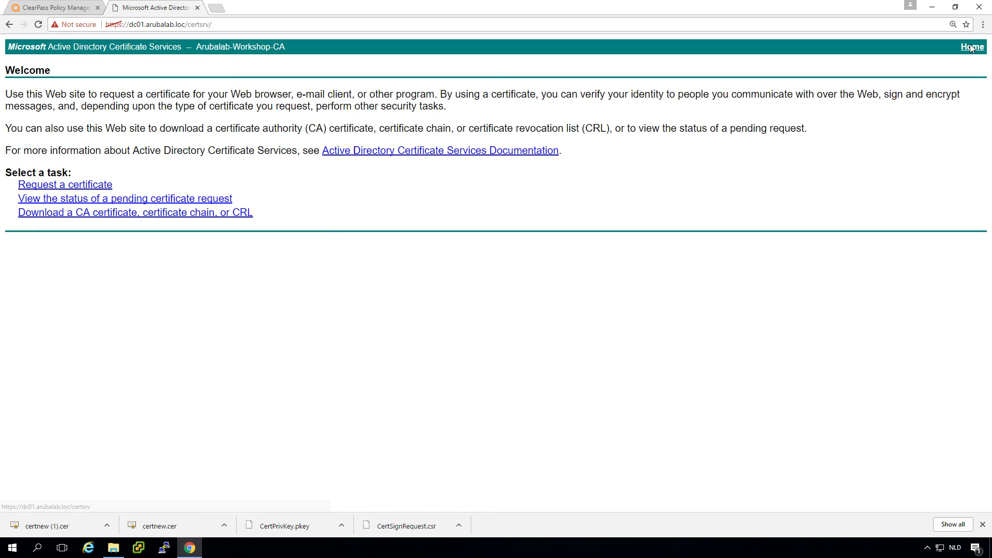
# Open the advanced certificate request form and paste the ClearPass CSR into Saved Request.
pyautogui.click(101, 187)
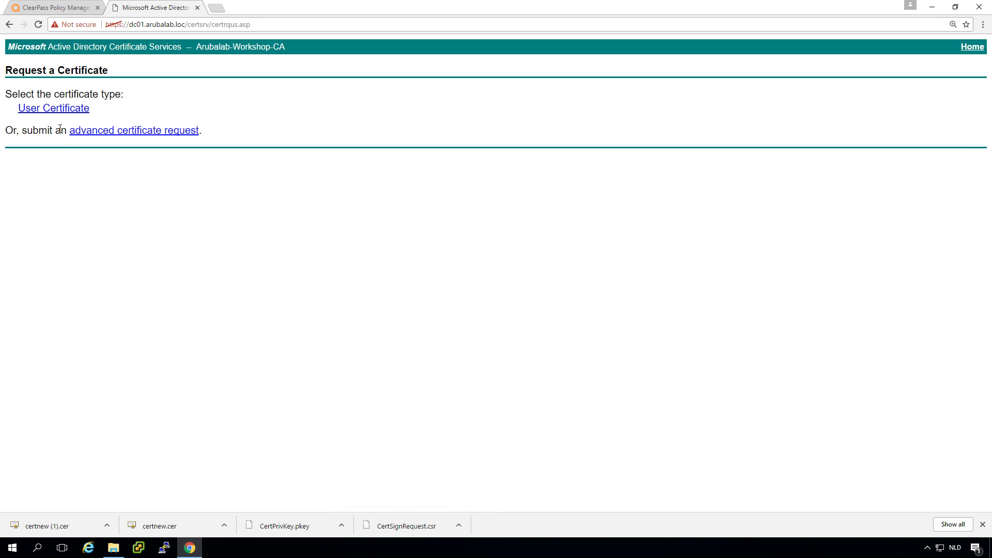
pyautogui.click(174, 133)
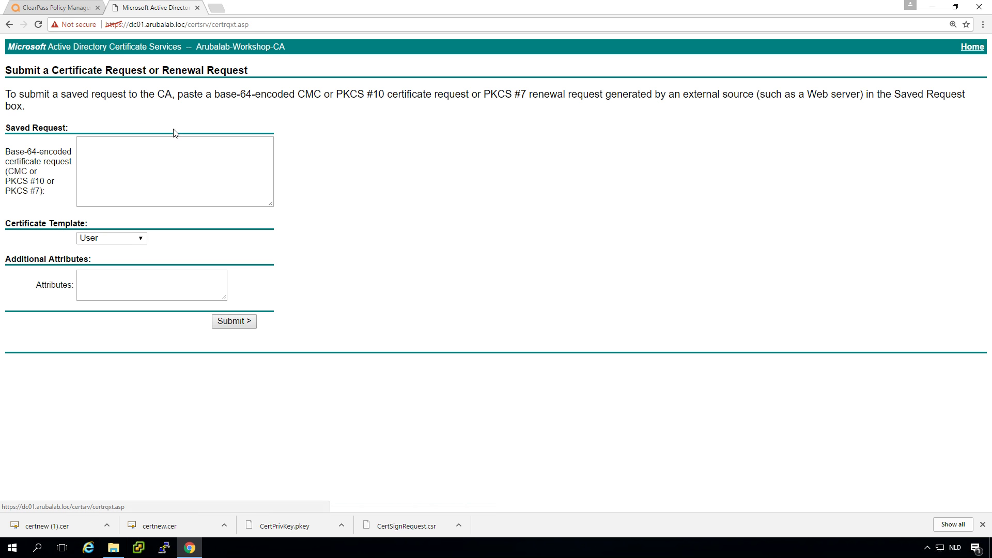
pyautogui.click(146, 166)
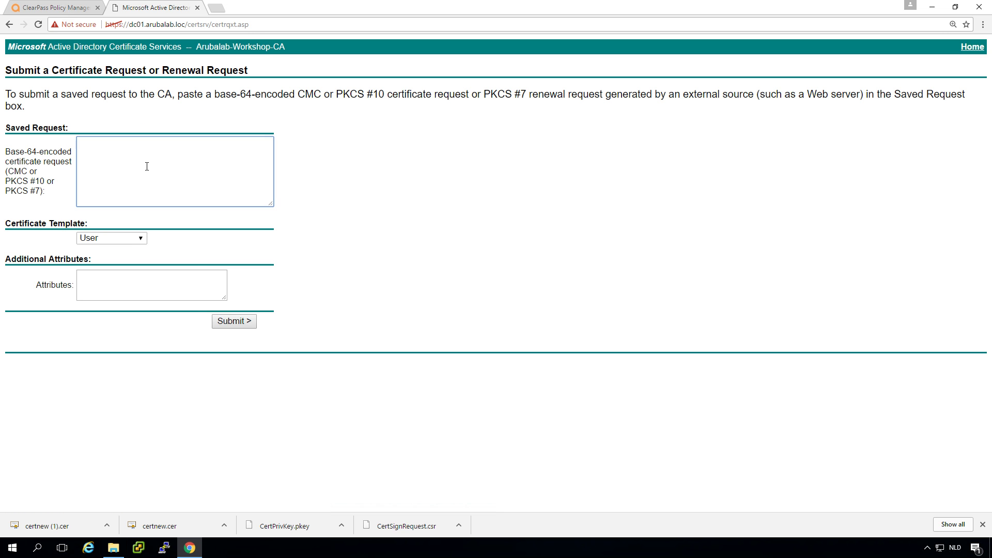
pyautogui.hotkey('ctrl', 'v')
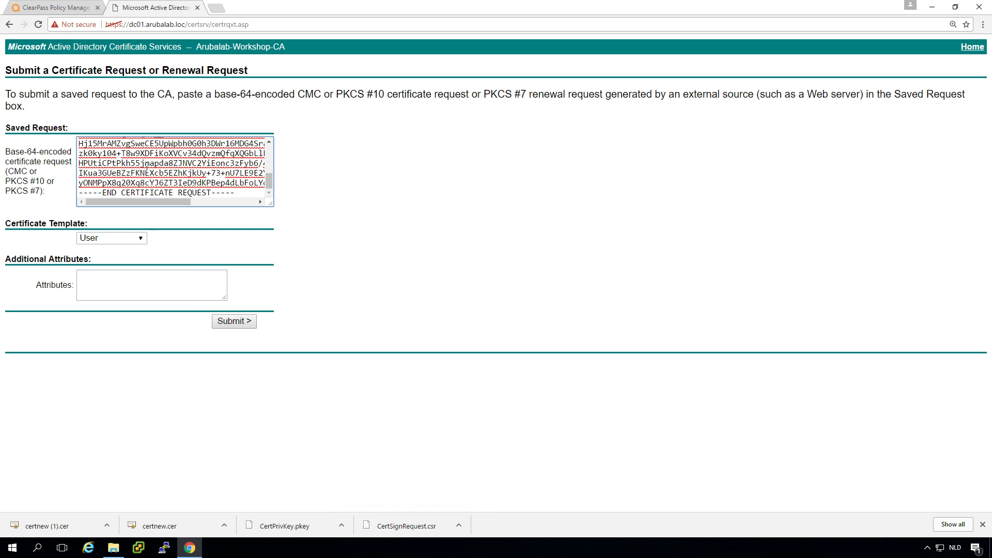
# Submit it with the Web Server template and download the Base 64 certificate certnew (2).cer.
pyautogui.click(133, 241)
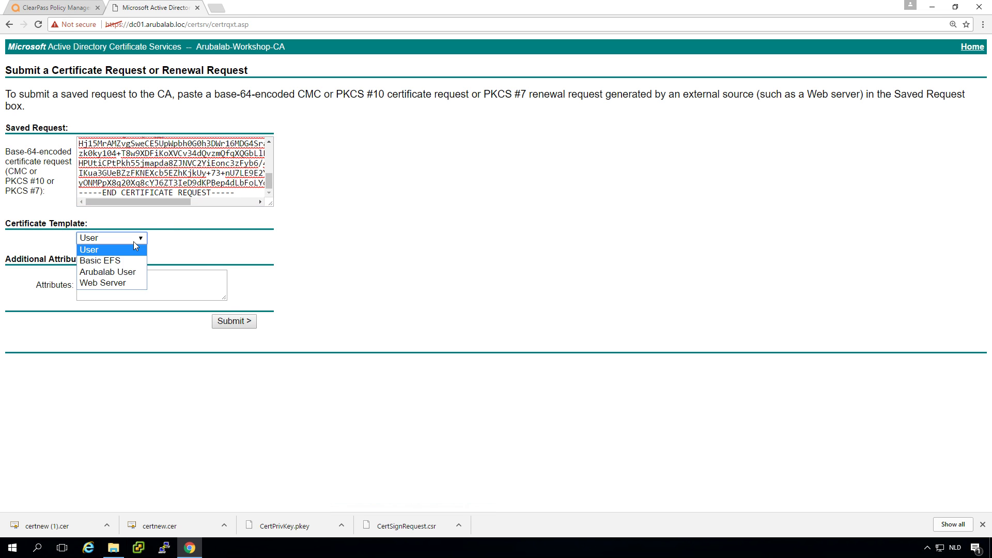
pyautogui.click(124, 284)
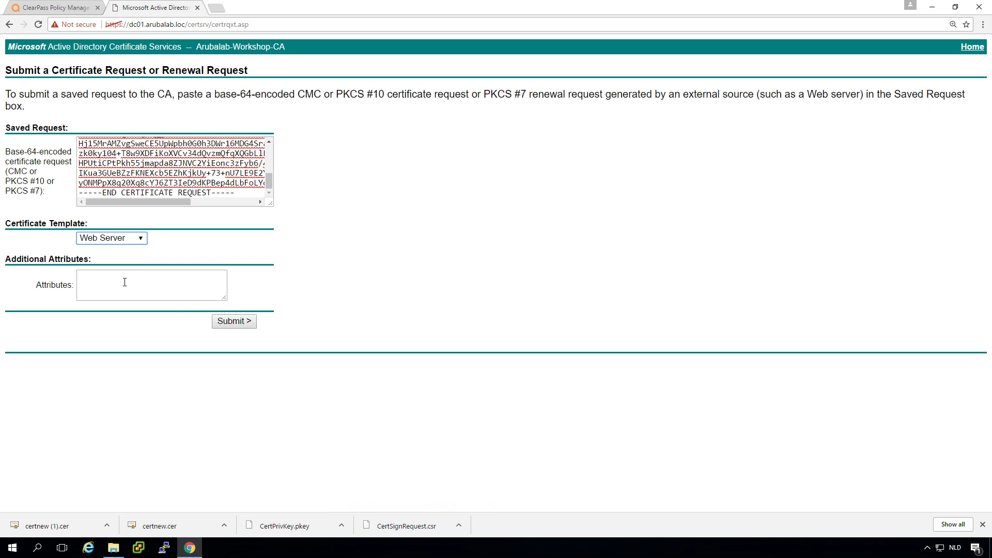
pyautogui.click(244, 320)
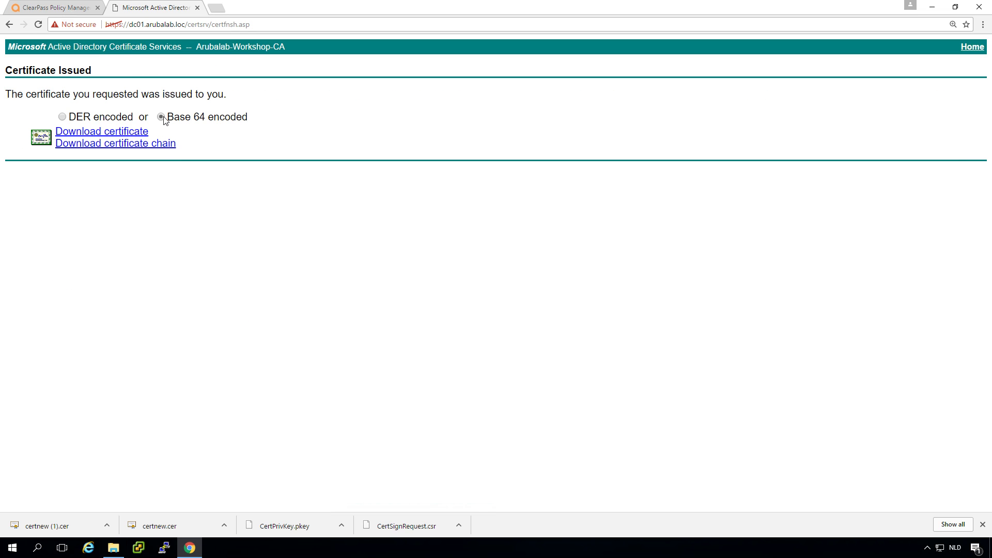
pyautogui.click(128, 133)
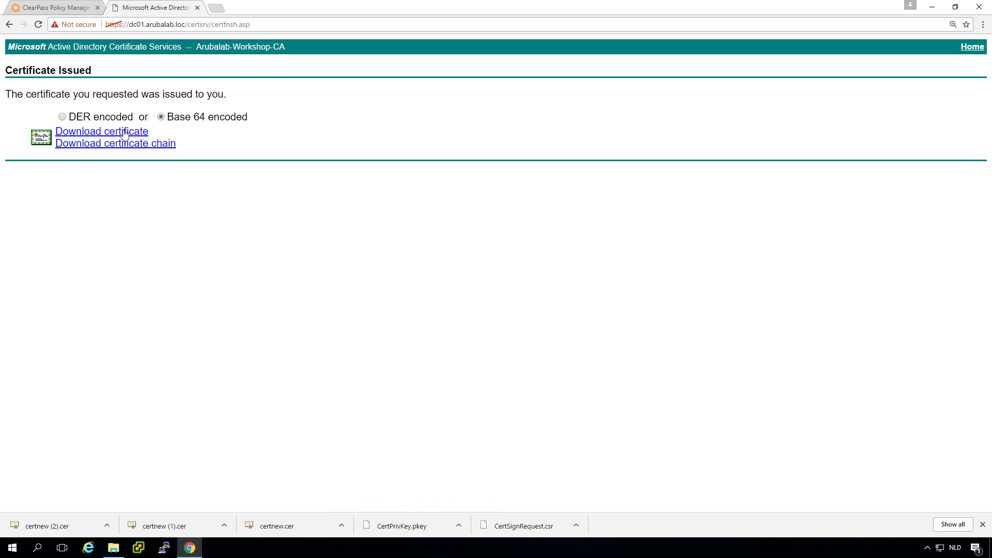
# Back in ClearPass, close the CSR dialog and select server cppm1-pub.
pyautogui.click(65, 10)
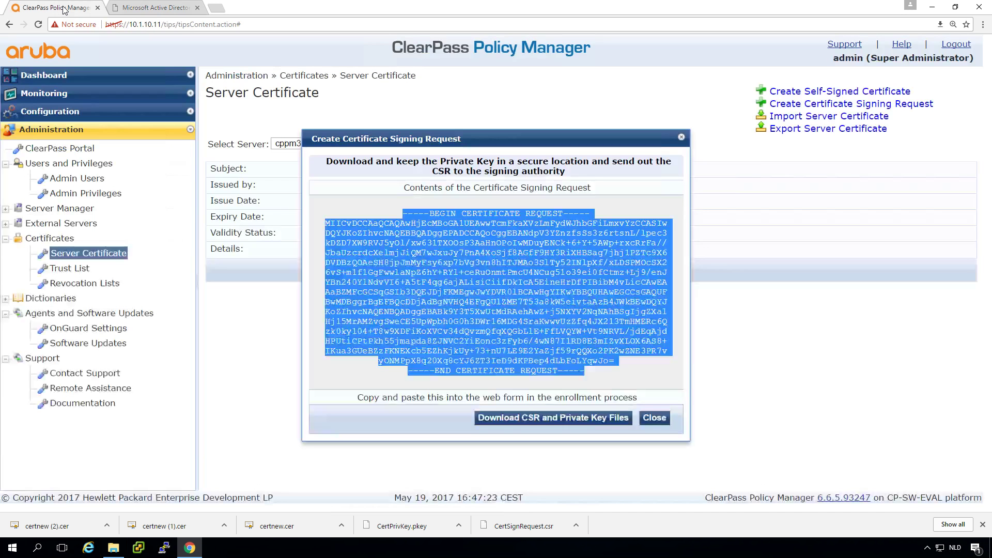
pyautogui.click(654, 419)
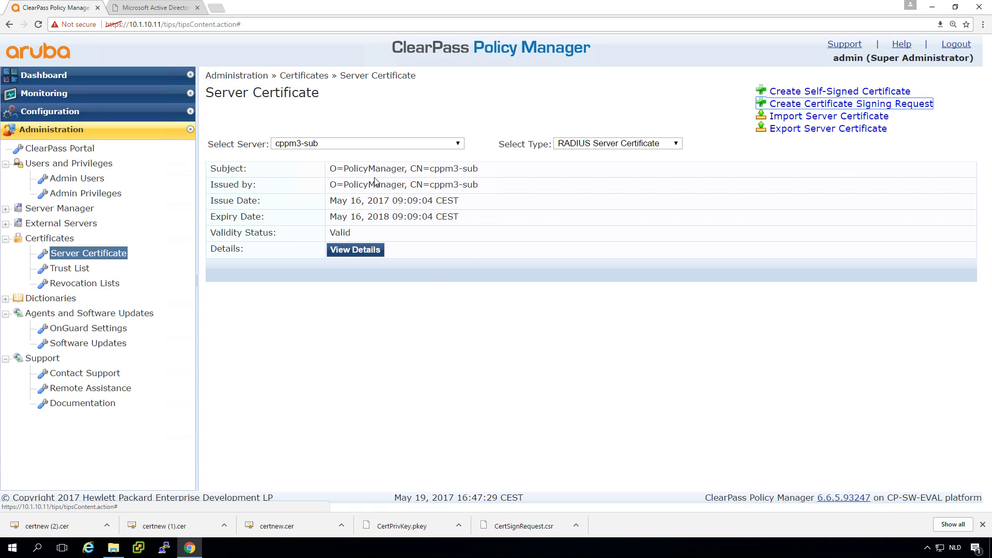
pyautogui.click(360, 145)
pyautogui.click(362, 156)
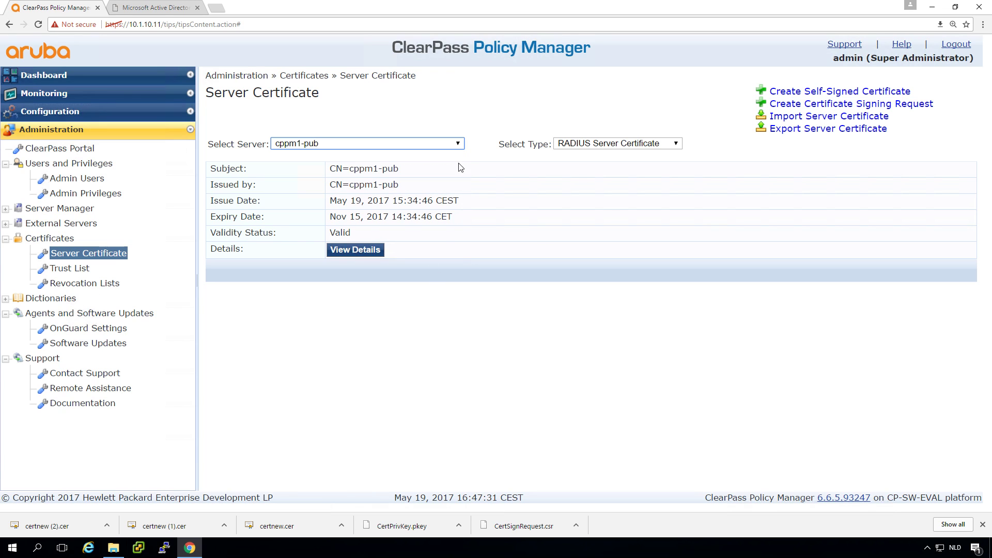
# Import certnew (2).cer with private key CertPrivKey.pkey and the key password for cppm1-pub.
pyautogui.click(799, 117)
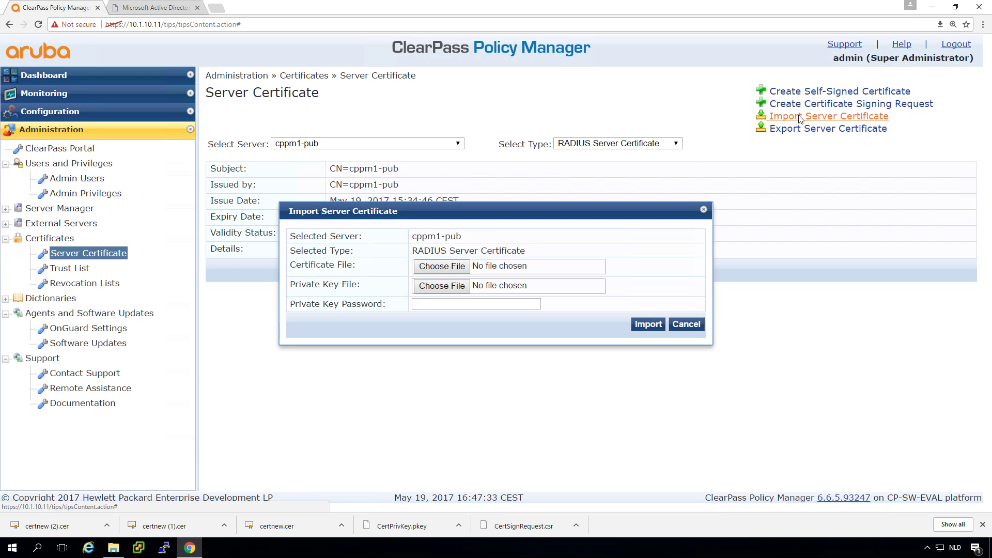
pyautogui.click(449, 267)
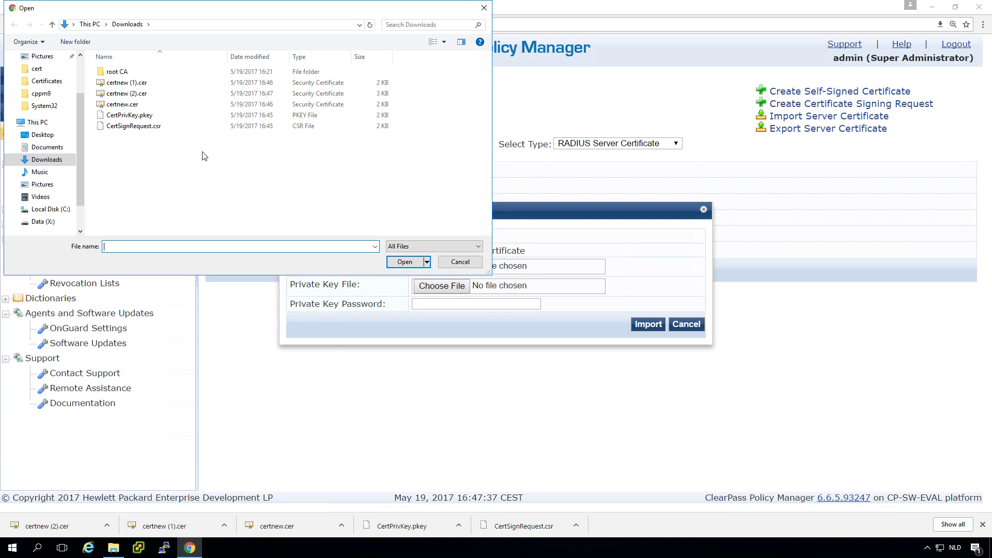
pyautogui.click(133, 97)
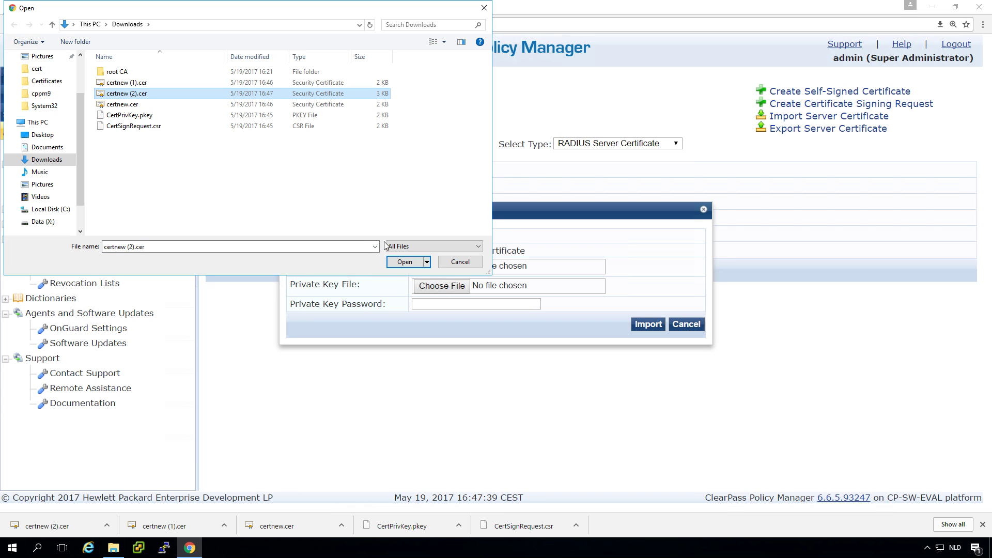
pyautogui.click(405, 263)
pyautogui.click(439, 287)
pyautogui.click(136, 116)
pyautogui.click(391, 262)
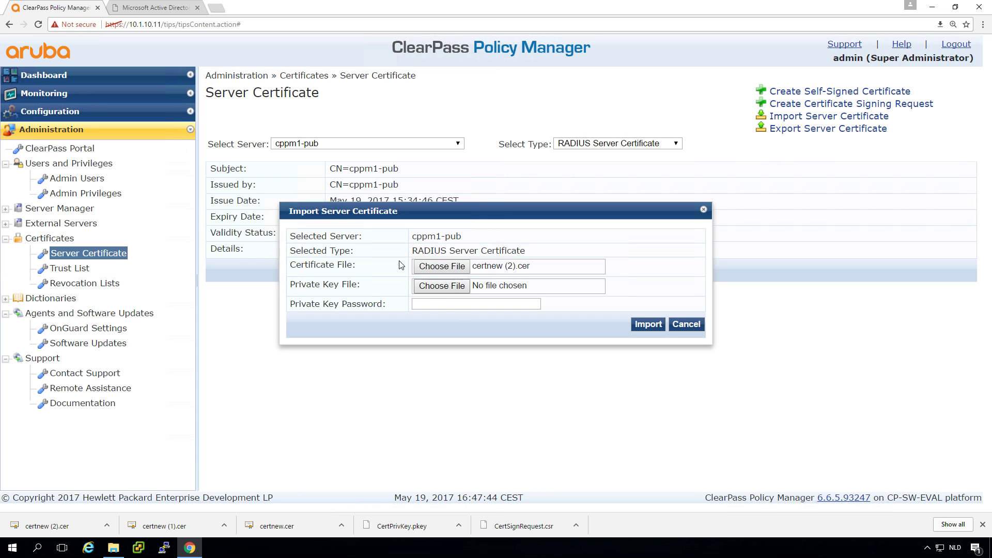
pyautogui.click(448, 304)
pyautogui.write('aruba123')
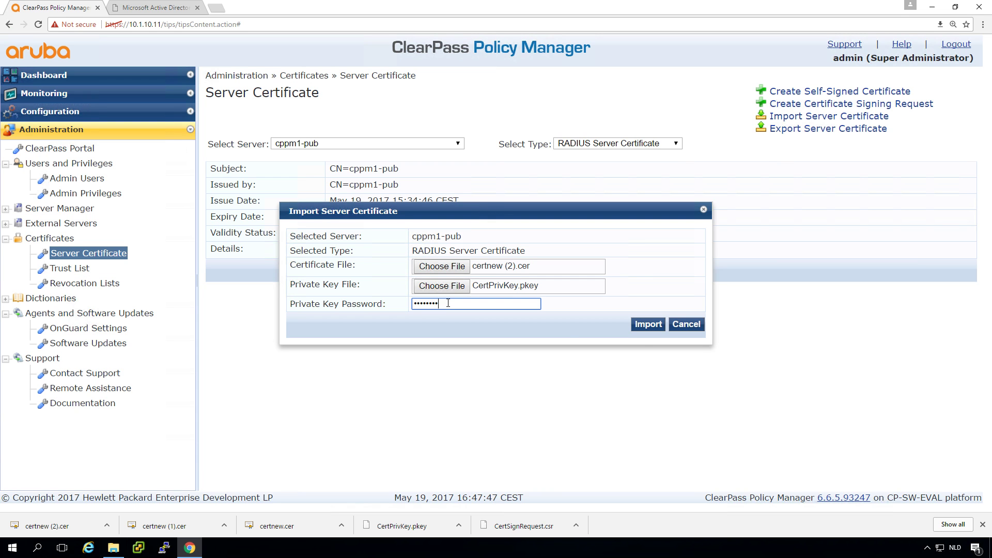
pyautogui.click(647, 325)
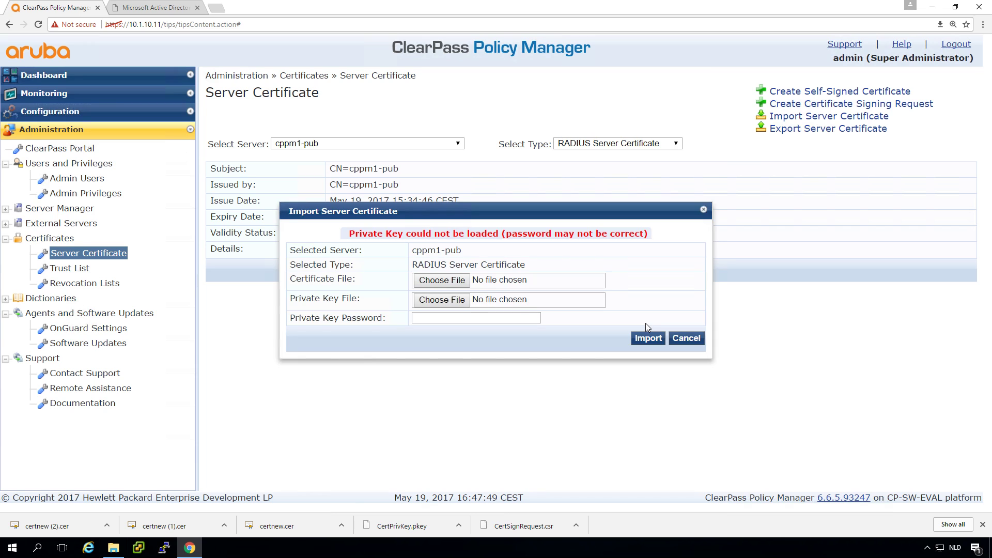
# Retry the import with the same files; it fails on the untrusted CA, so cancel.
pyautogui.click(446, 284)
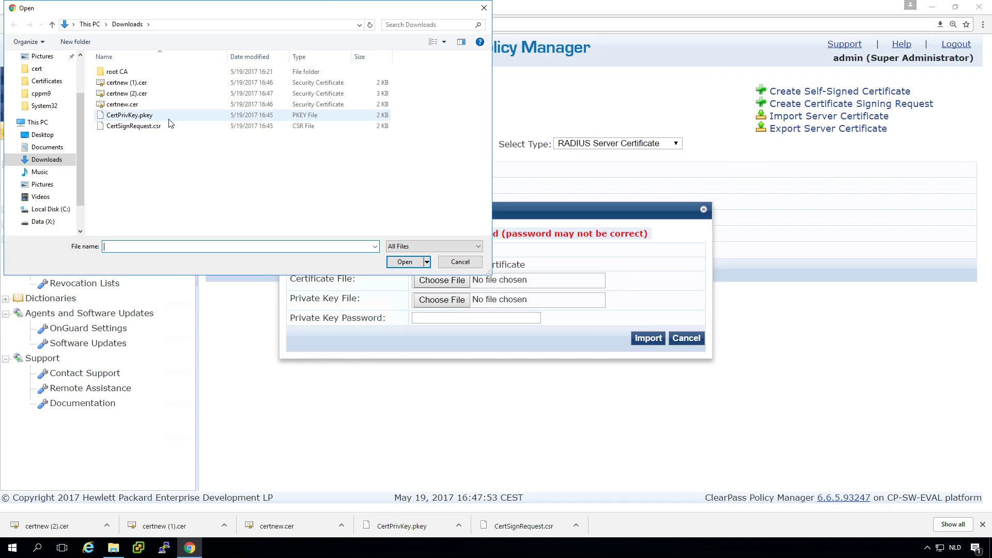
pyautogui.click(137, 98)
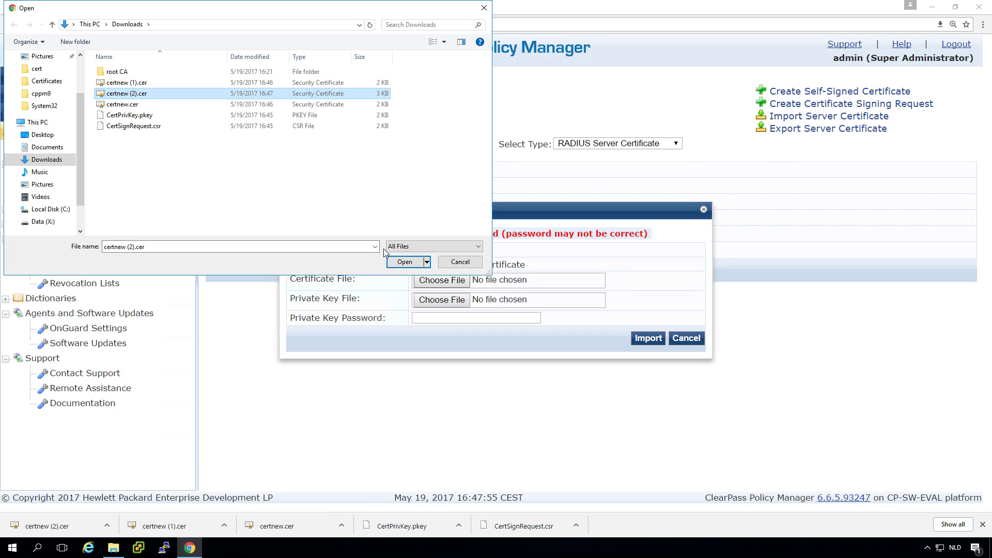
pyautogui.click(405, 261)
pyautogui.click(443, 303)
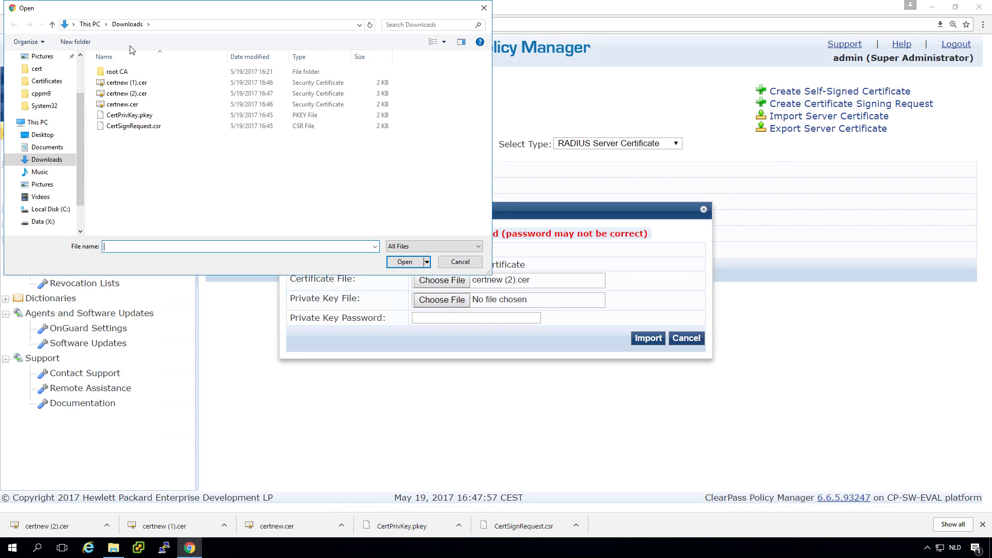
pyautogui.click(129, 116)
pyautogui.click(409, 263)
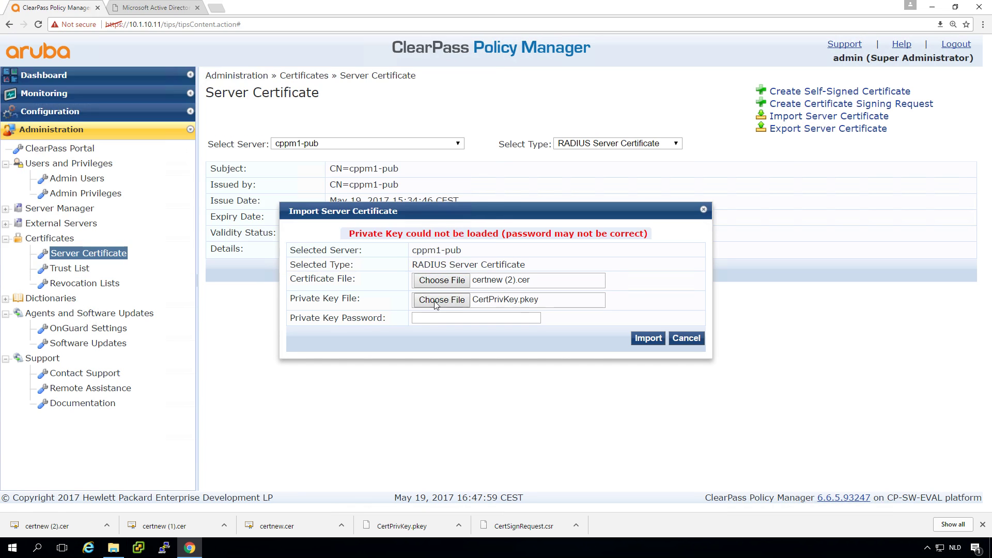
pyautogui.click(442, 318)
pyautogui.write('aruba123')
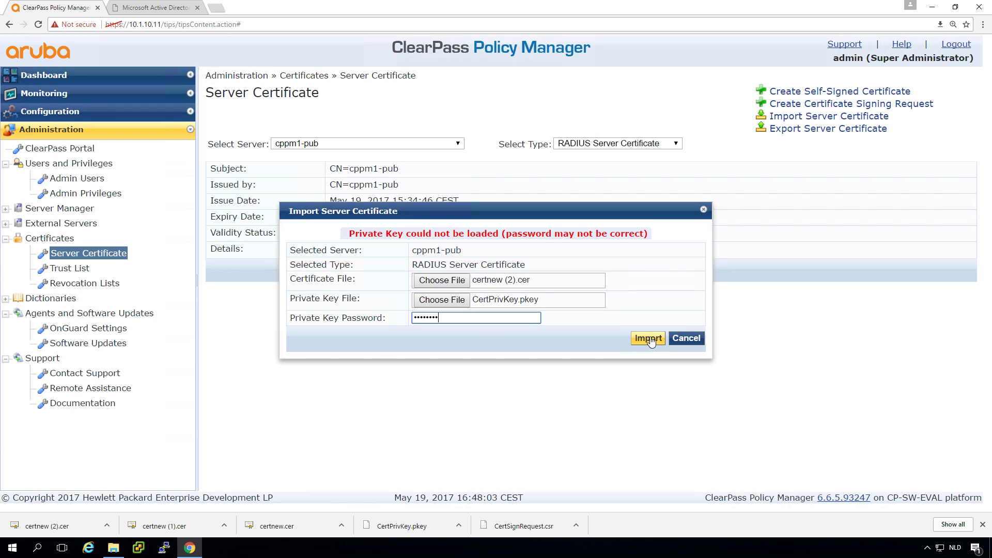
pyautogui.click(650, 338)
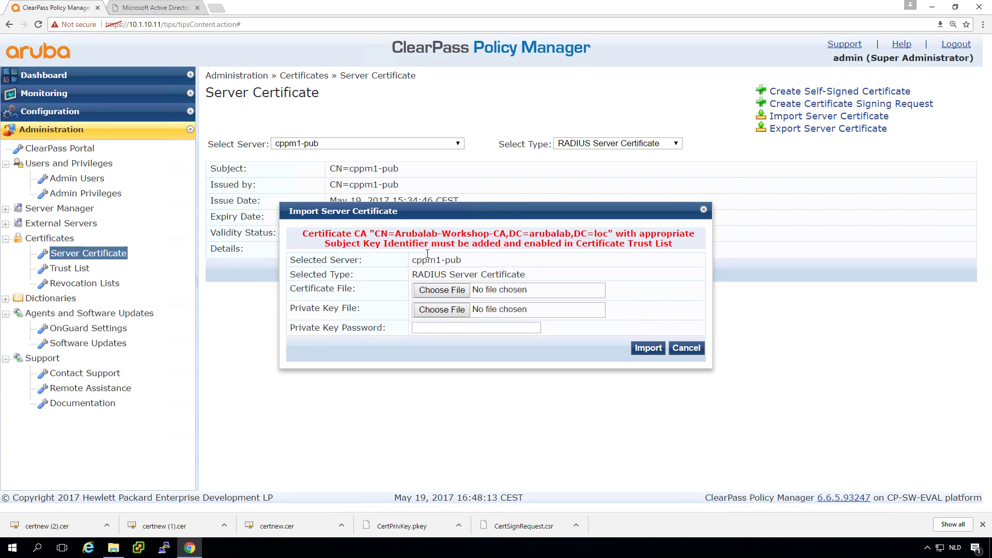
pyautogui.click(686, 349)
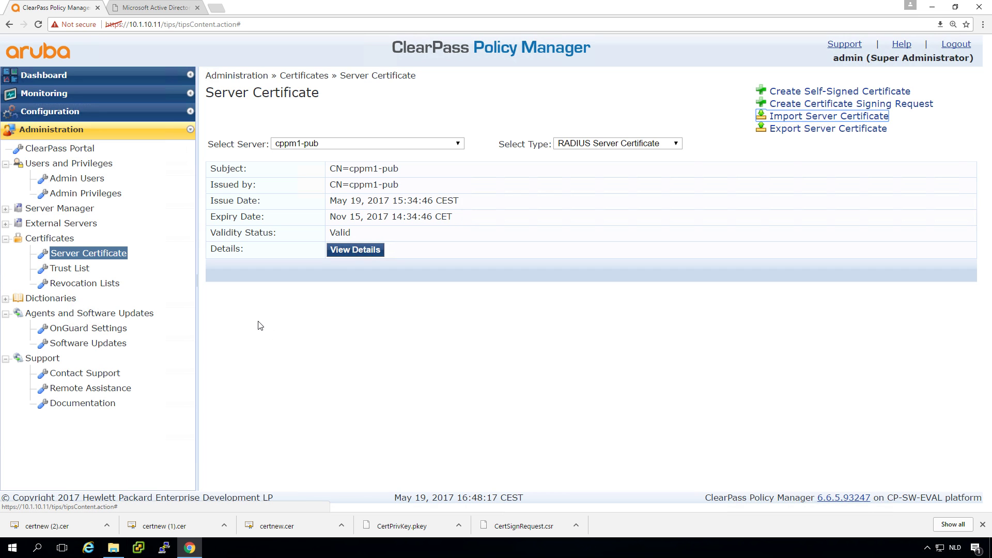
# Add certnew (1).cer, the Arubalab-Workshop-CA certificate, to the Certificate Trust List.
pyautogui.click(73, 268)
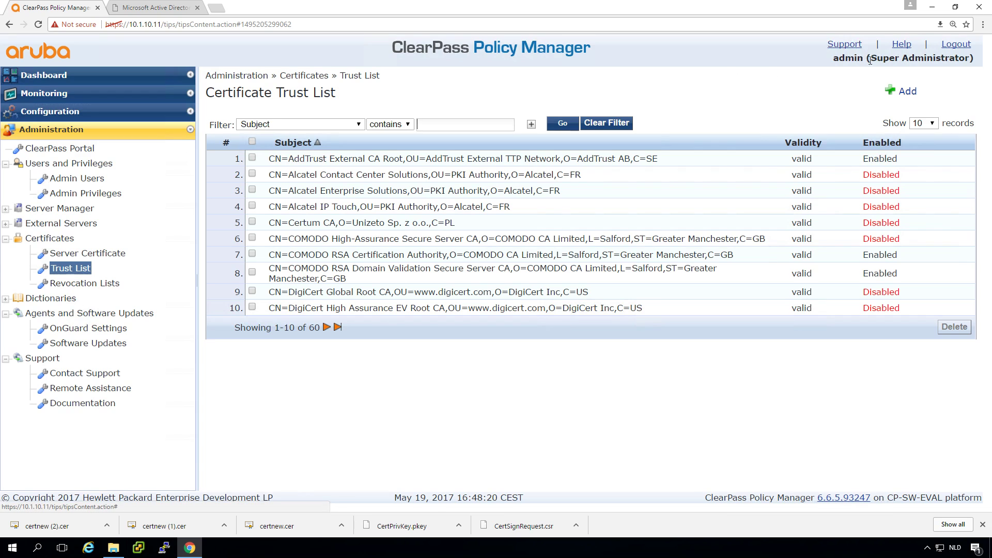
pyautogui.click(906, 93)
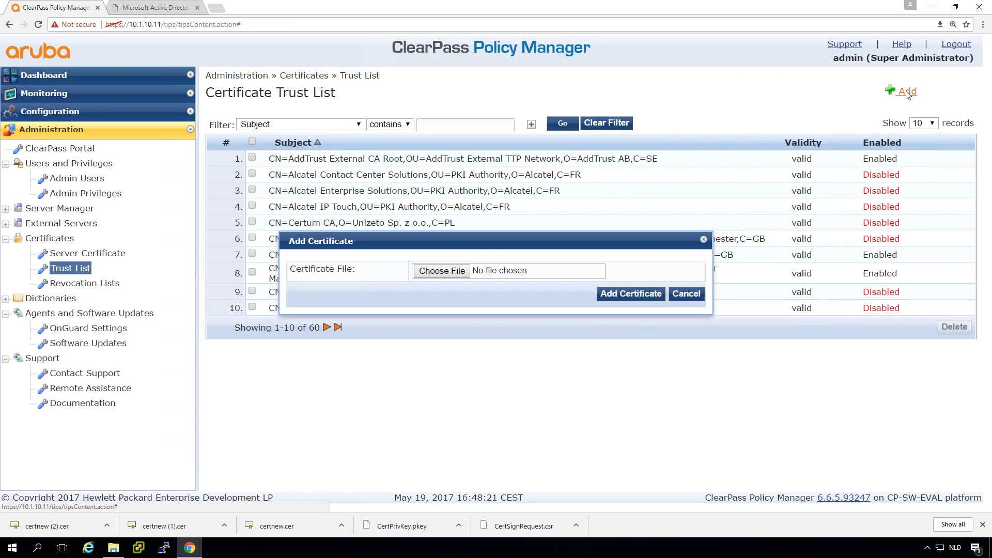
pyautogui.click(443, 271)
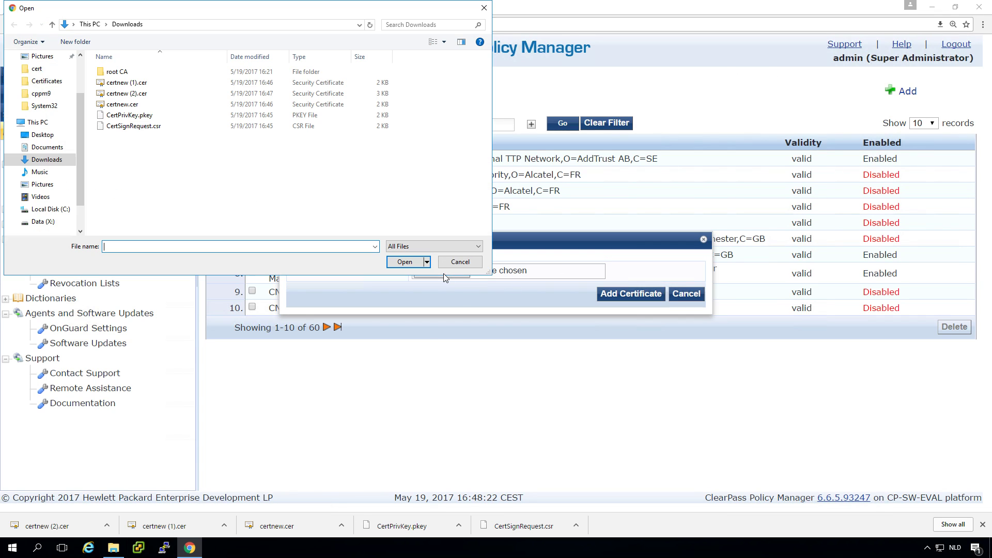
pyautogui.doubleClick(120, 83)
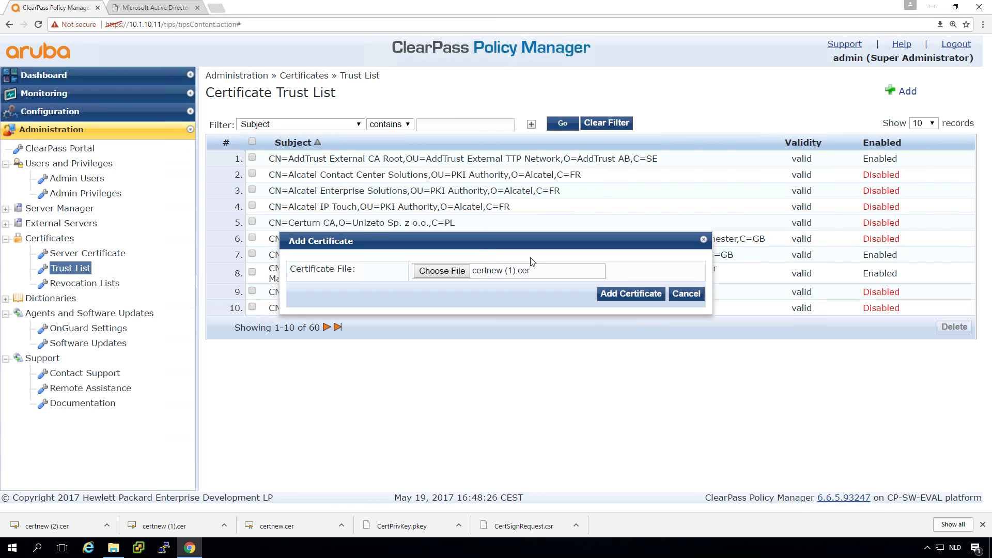
pyautogui.click(629, 287)
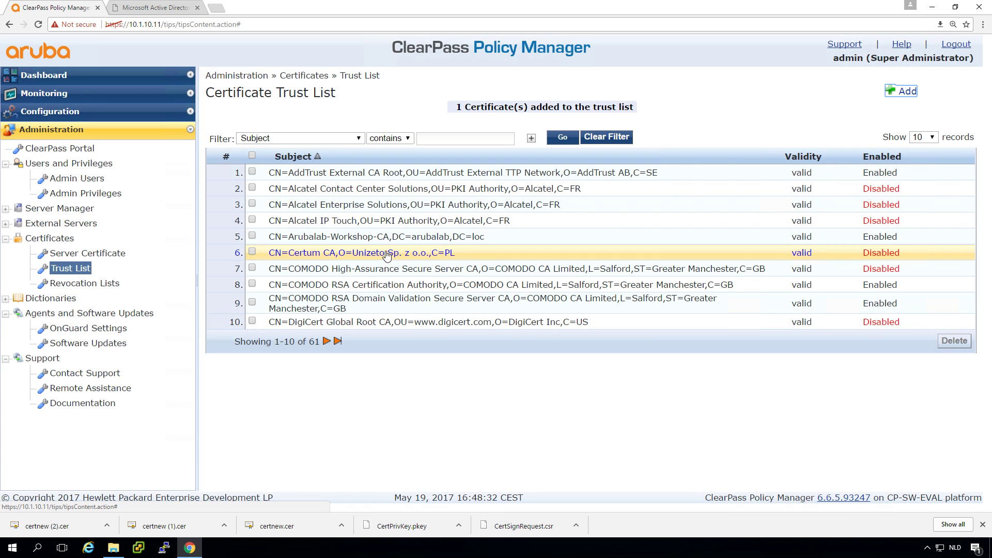
# Reopen Import Server Certificate and choose certnew (2).cer and CertPrivKey.pkey.
pyautogui.click(111, 254)
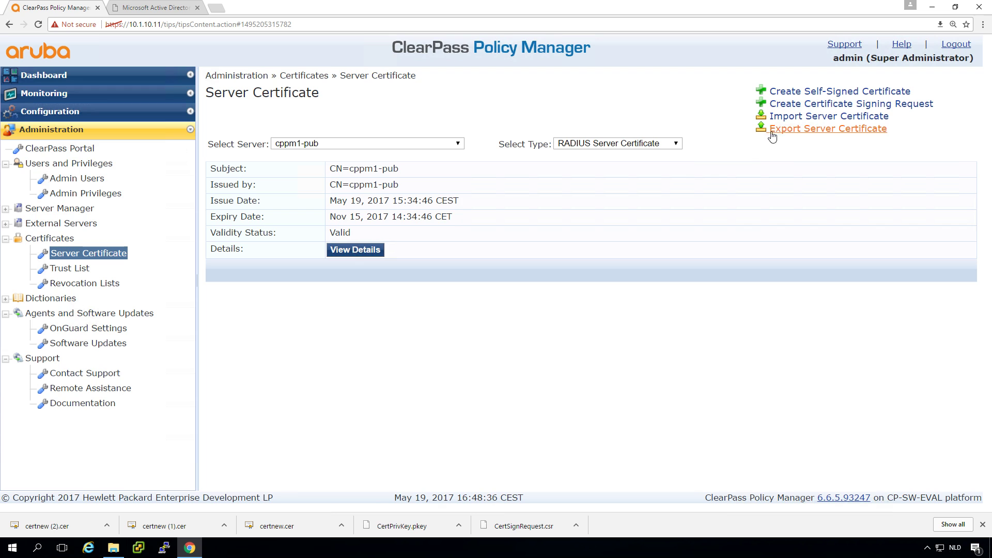
pyautogui.click(798, 117)
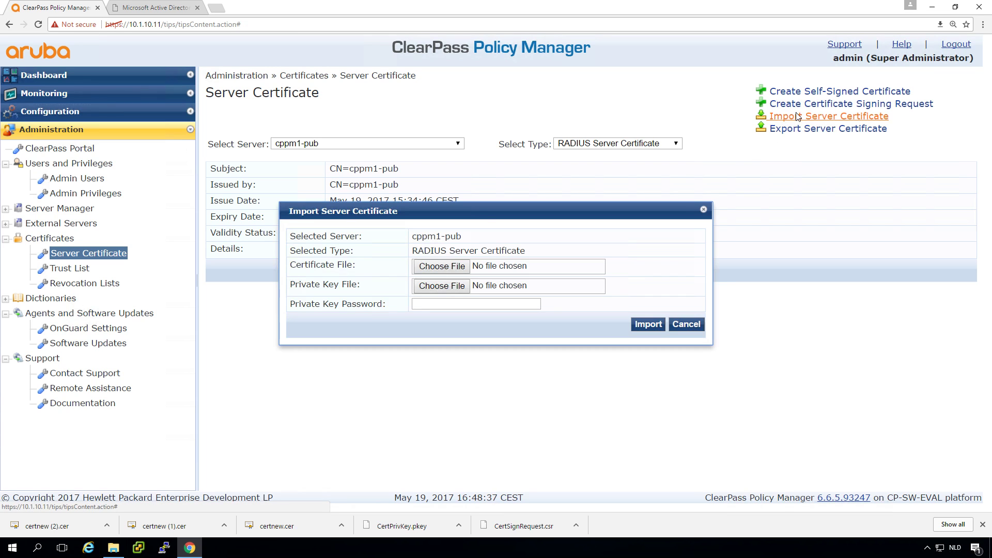
pyautogui.click(442, 266)
pyautogui.click(128, 94)
pyautogui.click(404, 262)
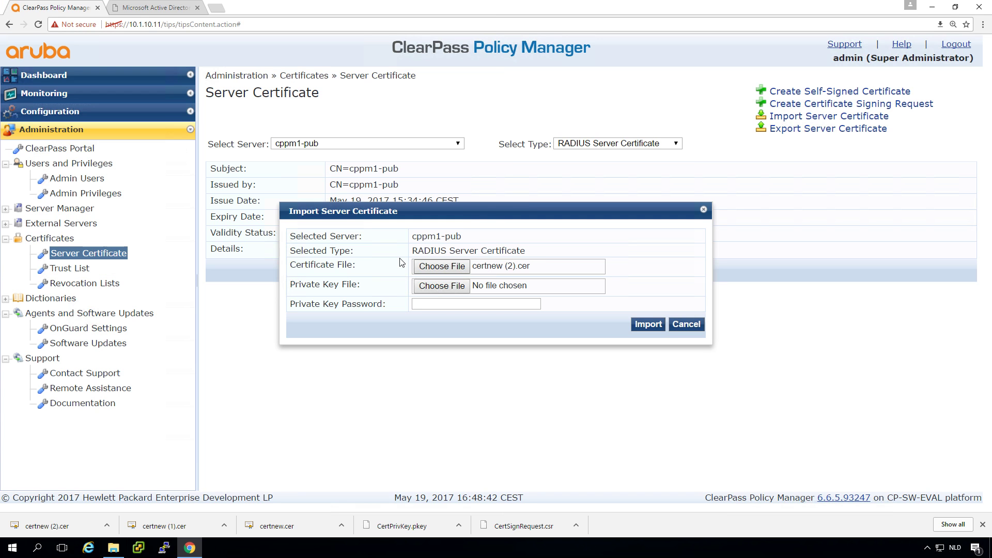
pyautogui.click(446, 290)
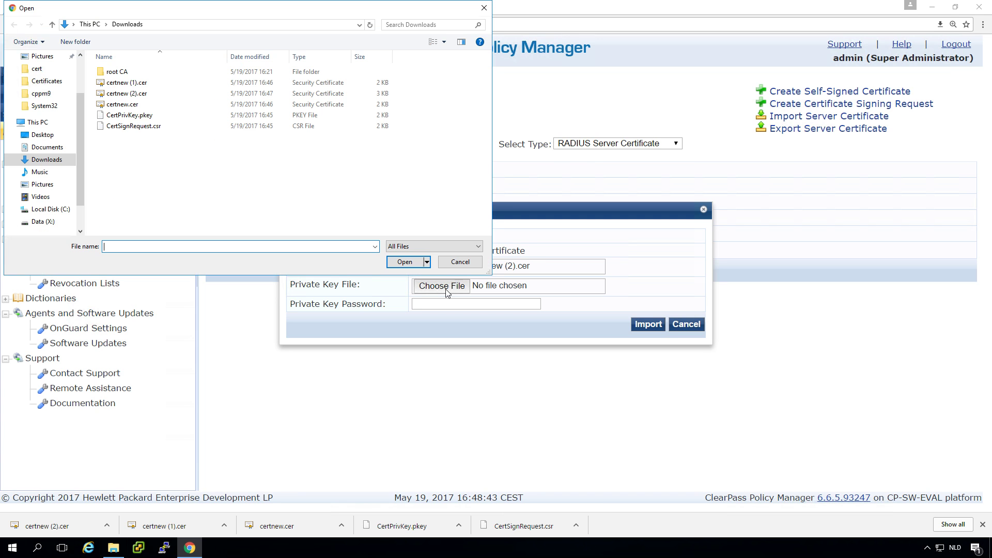
pyautogui.click(126, 116)
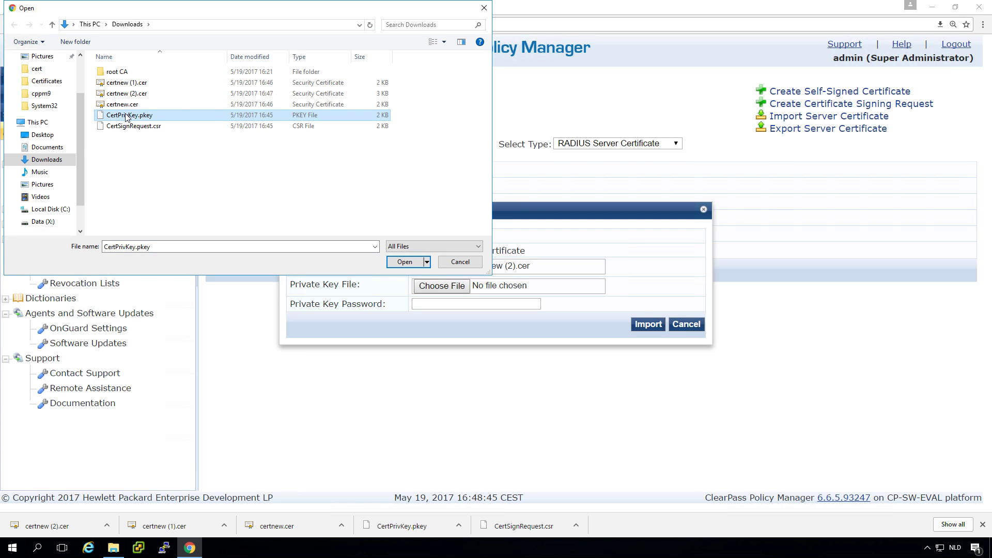
pyautogui.click(405, 262)
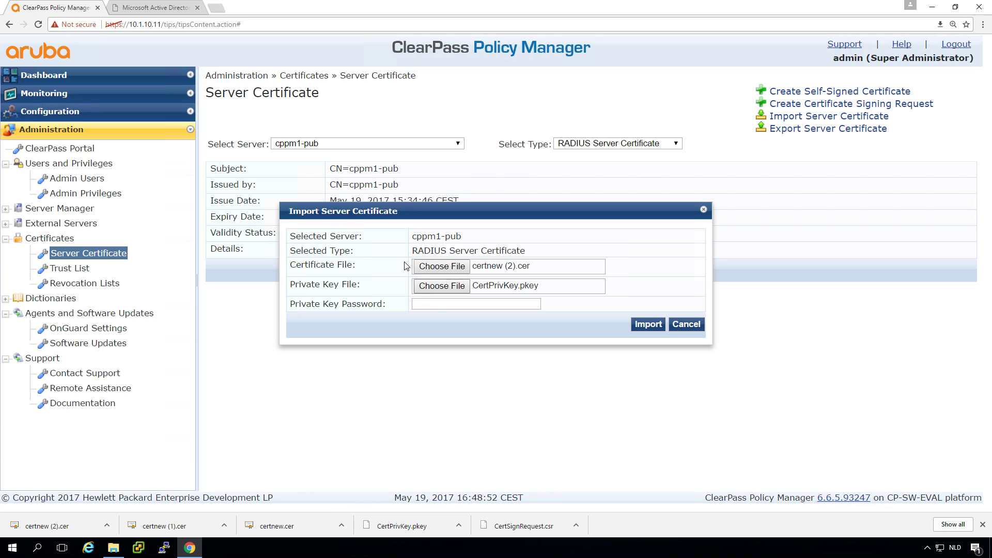
# Enter the private key password and import the radius.arubalab.loc certificate for cppm1-pub.
pyautogui.click(440, 303)
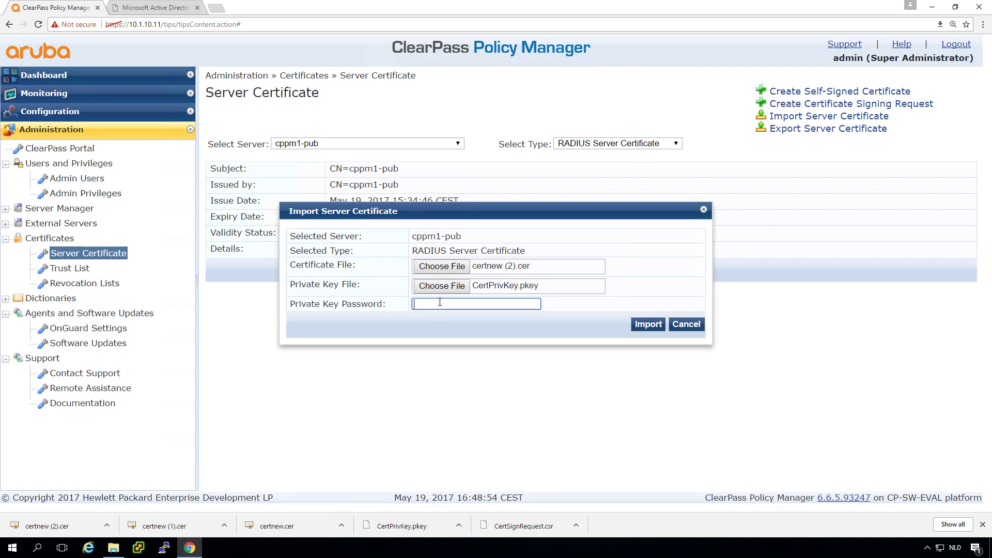
pyautogui.write('••••••••')
pyautogui.click(655, 324)
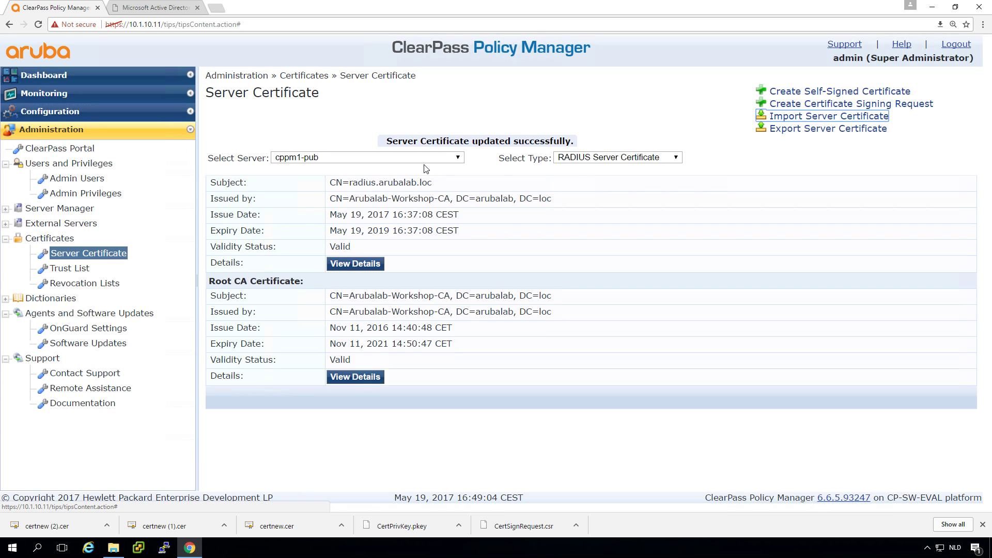
pyautogui.click(383, 161)
# Import certnew (2).cer with private key CertPrivKey.pkey and its key password as cppm1-sub's RADIUS certificate.
pyautogui.click(373, 202)
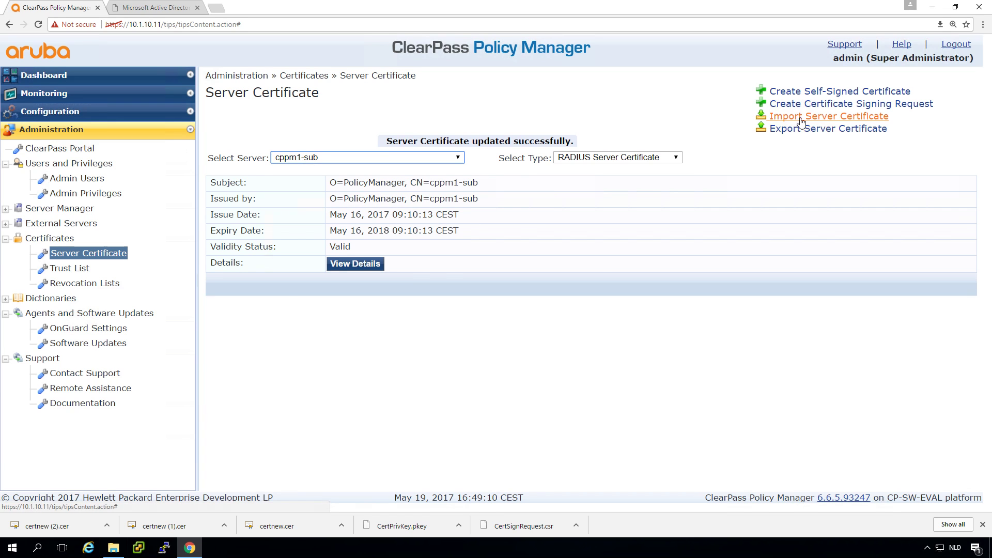
pyautogui.click(830, 117)
pyautogui.click(442, 265)
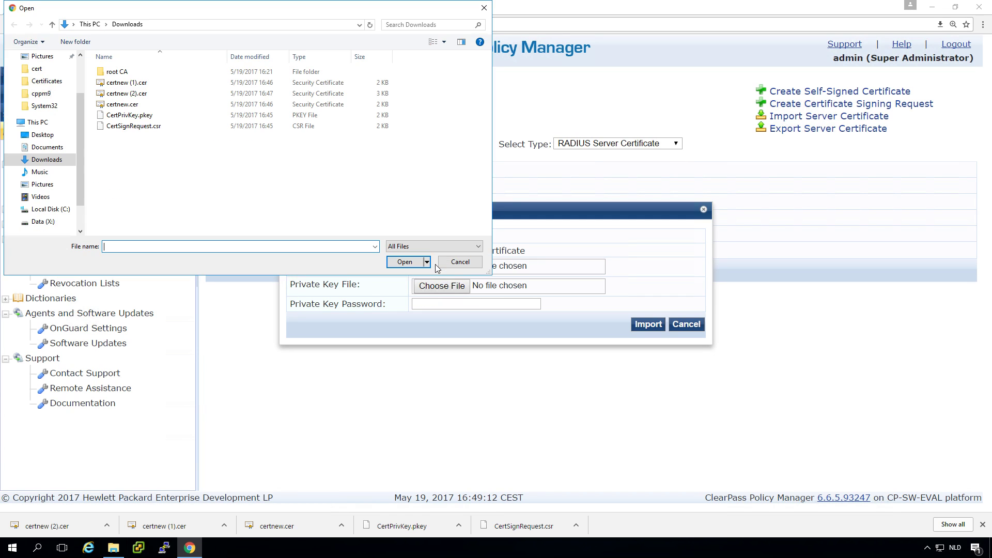
pyautogui.doubleClick(128, 93)
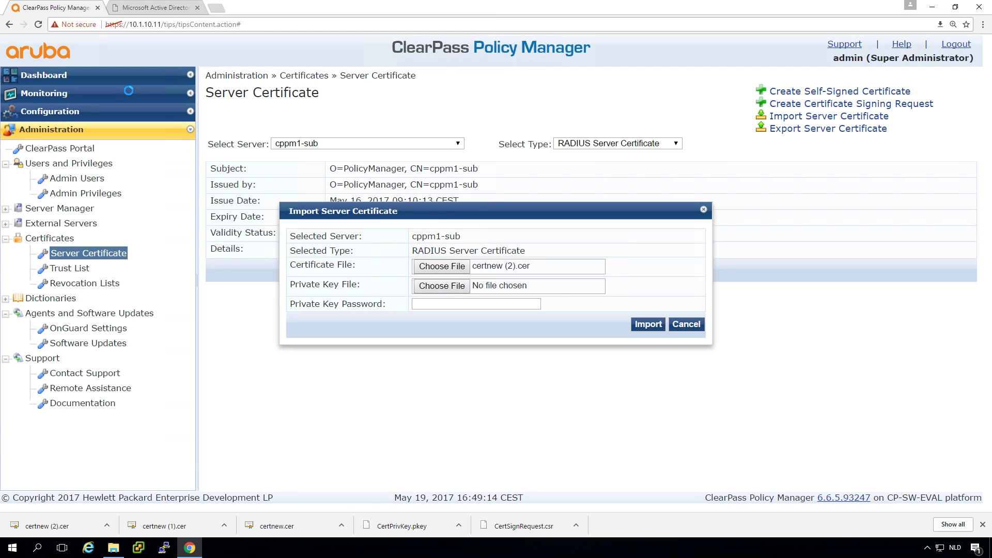
pyautogui.click(433, 287)
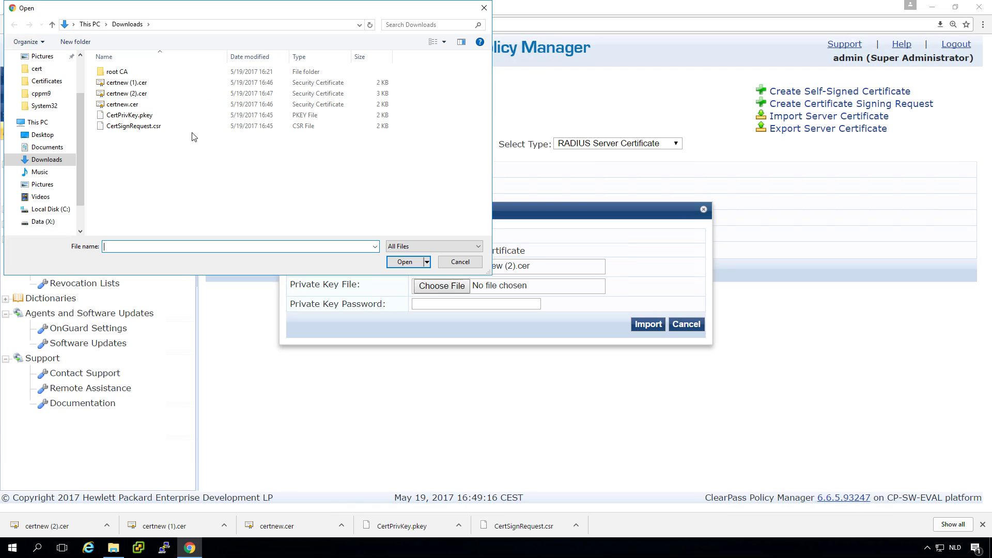
pyautogui.doubleClick(134, 117)
pyautogui.click(436, 305)
pyautogui.write('••••••••')
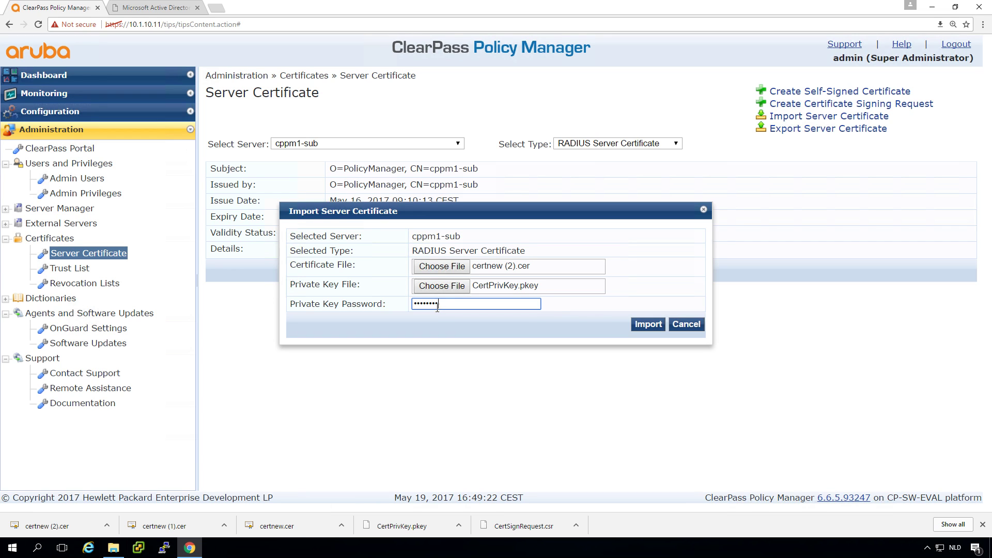
pyautogui.click(661, 322)
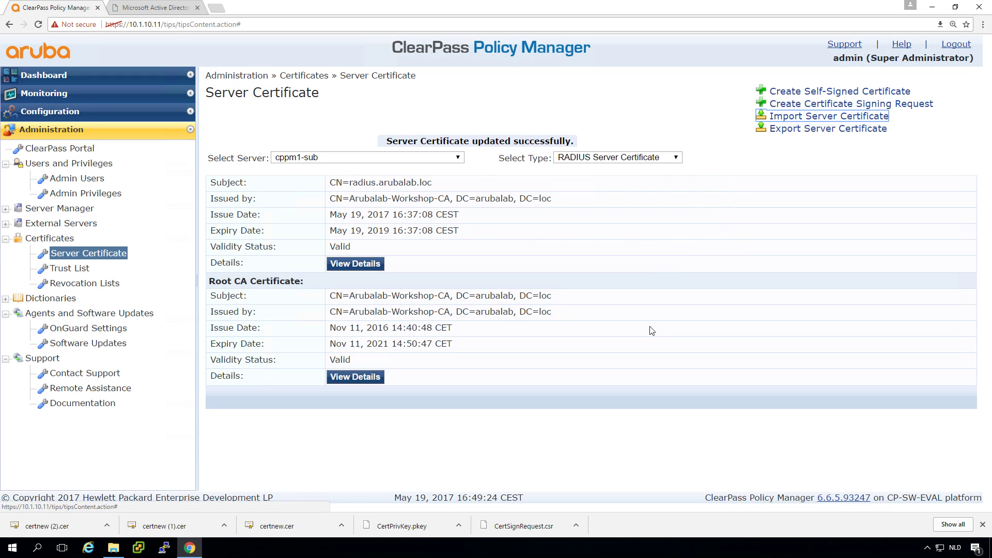
# Import certnew (2).cer with CertPrivKey.pkey and its key password as cppm3-sub's server certificate.
pyautogui.click(415, 161)
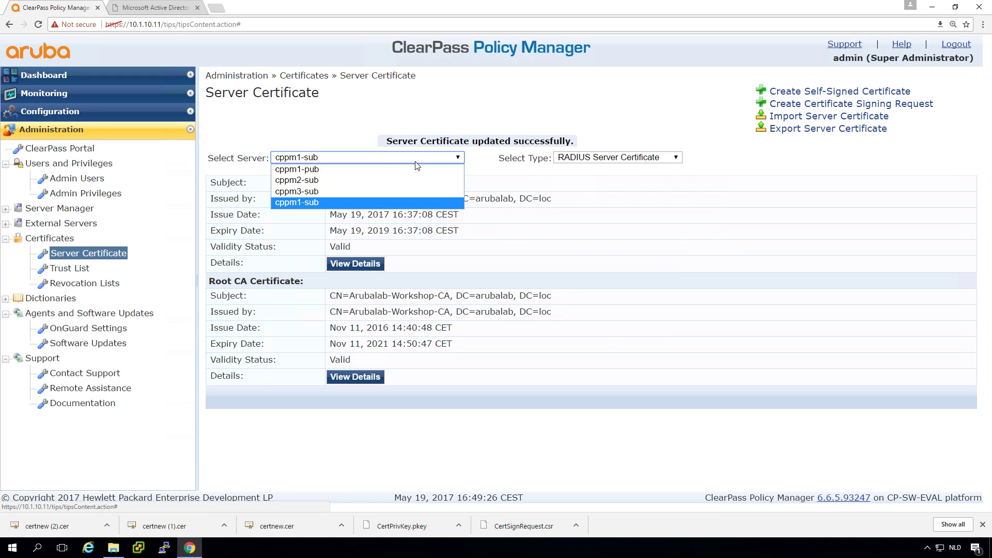
pyautogui.click(396, 192)
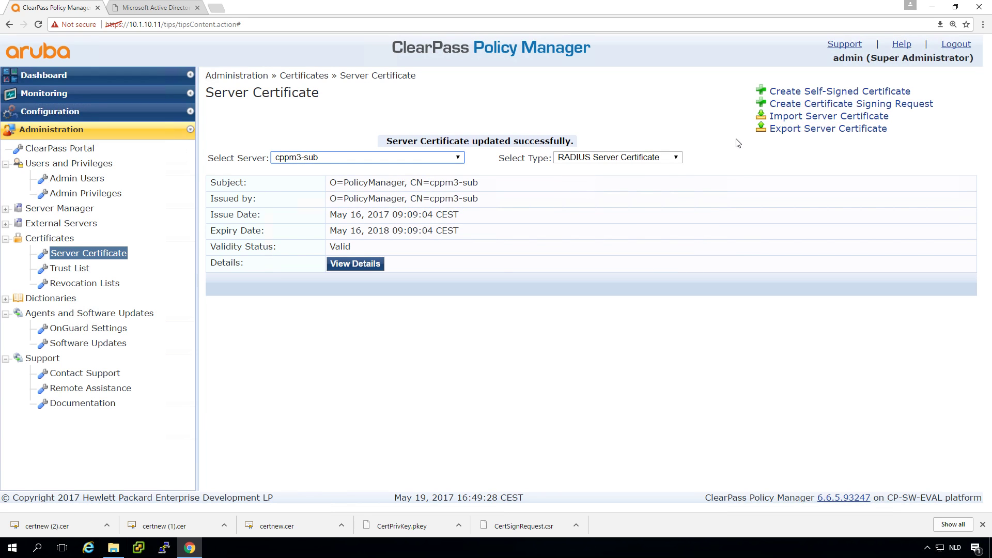
pyautogui.click(820, 116)
pyautogui.click(442, 267)
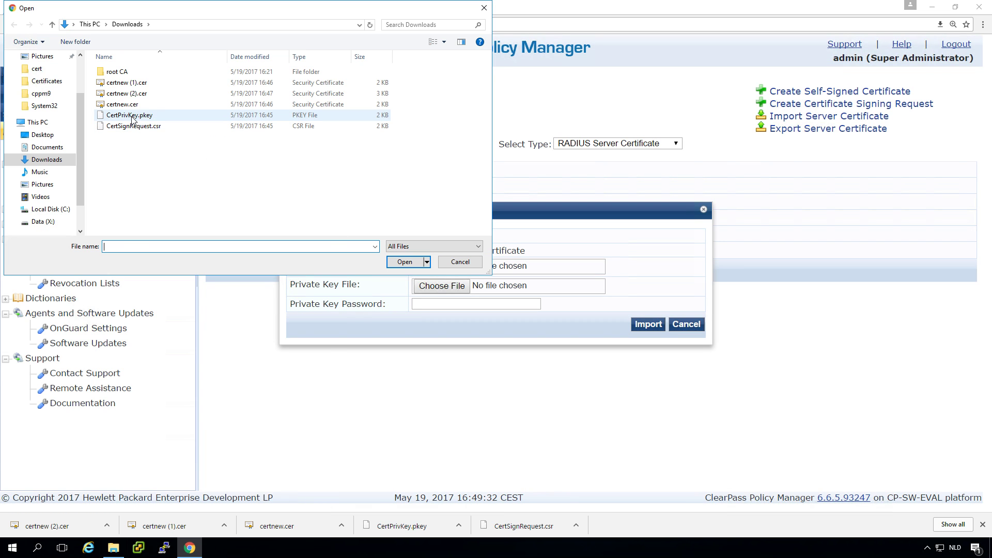
pyautogui.click(124, 94)
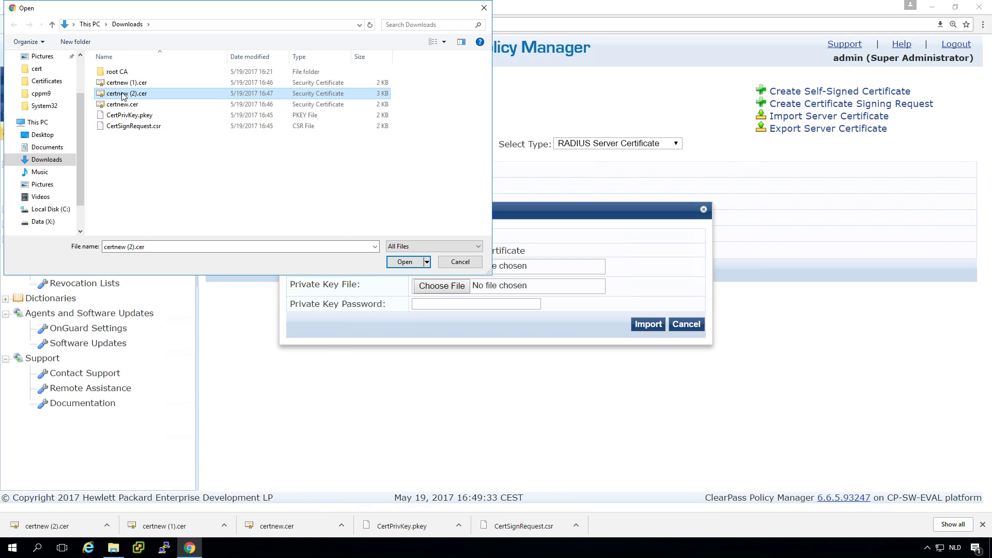
pyautogui.click(403, 262)
pyautogui.click(442, 285)
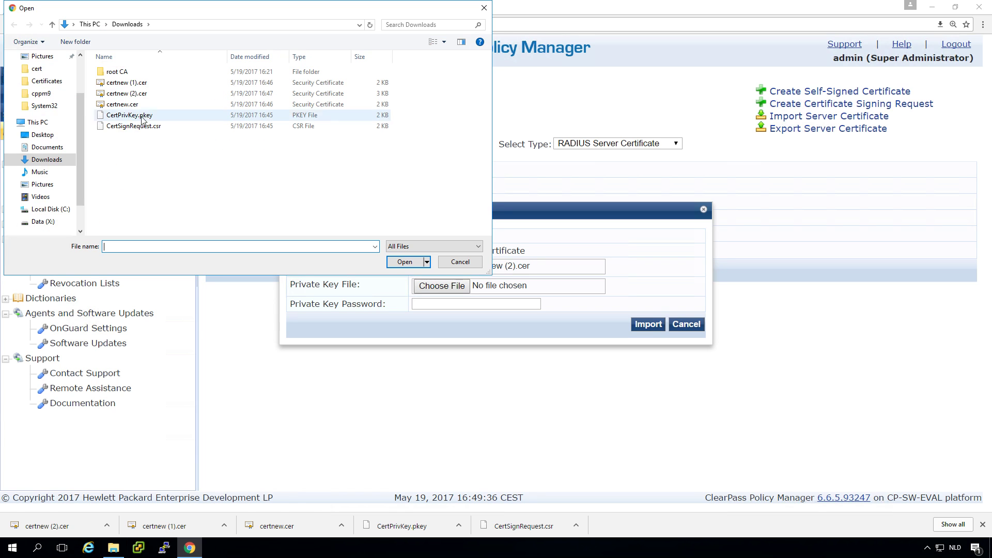
pyautogui.click(130, 115)
pyautogui.click(405, 262)
pyautogui.click(437, 303)
pyautogui.write('aruba123')
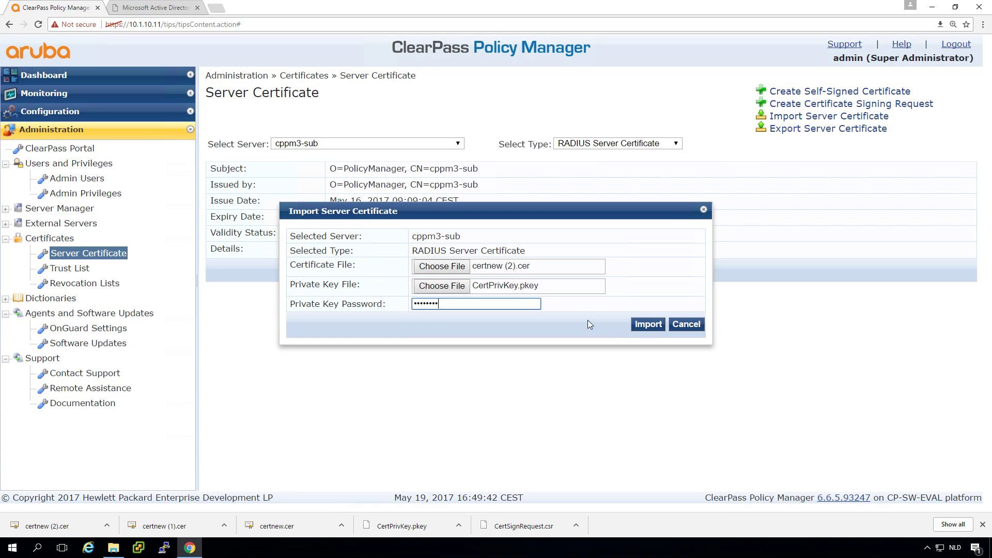
pyautogui.click(648, 324)
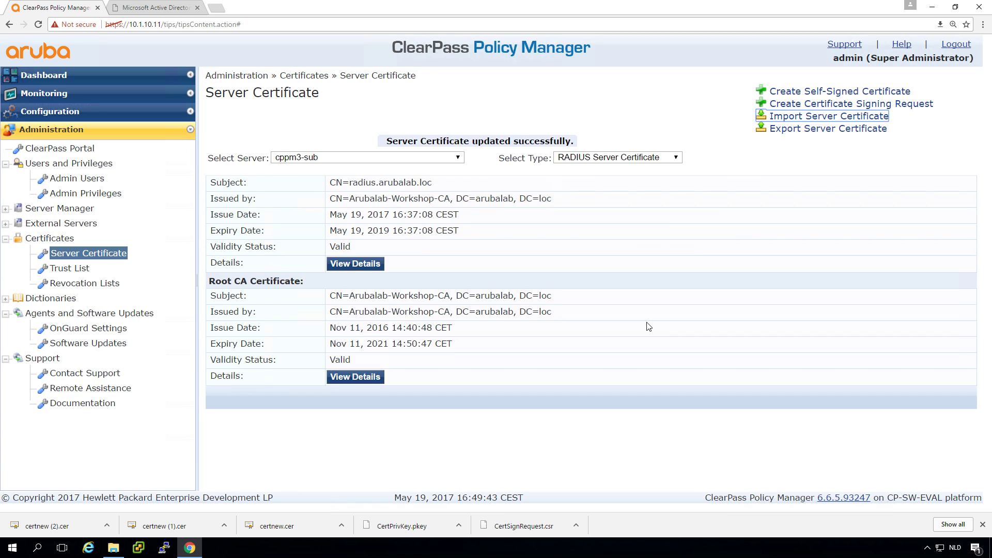
# Verify that cppm2-sub, cppm1-pub and cppm1-sub each show the Arubalab-Workshop-CA-signed certificate.
pyautogui.click(378, 159)
pyautogui.click(362, 179)
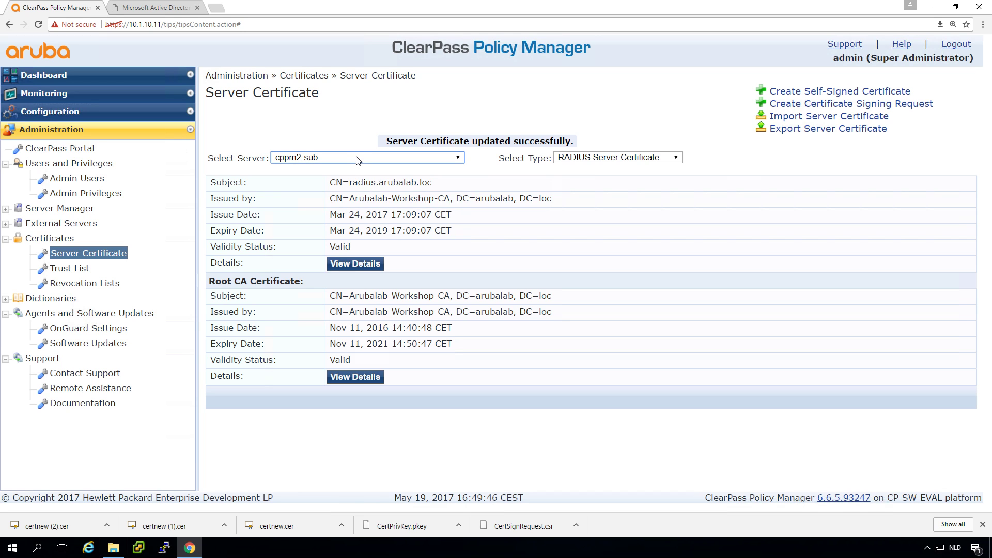
pyautogui.click(358, 159)
pyautogui.click(353, 165)
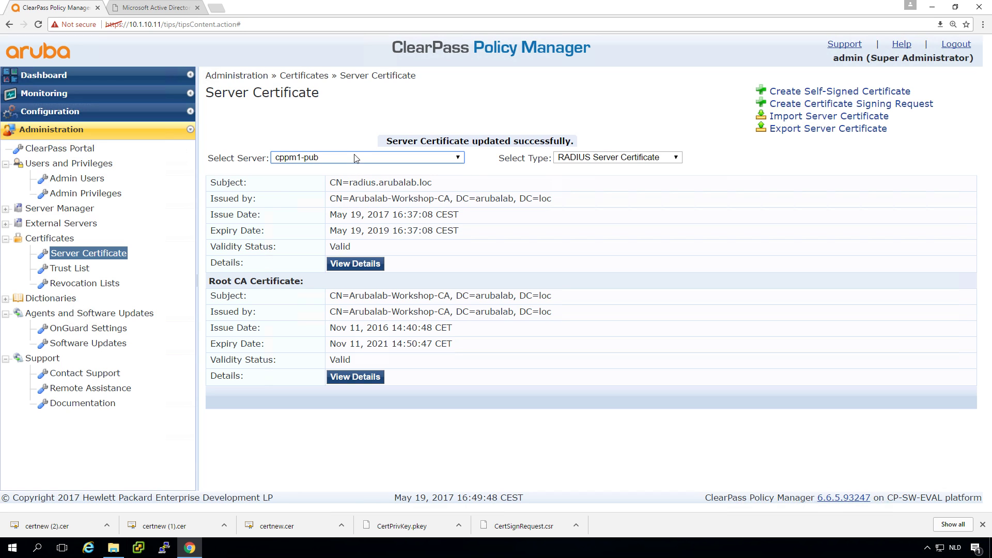
pyautogui.click(354, 158)
pyautogui.click(343, 200)
pyautogui.click(349, 166)
# Connect the Windows 10 test VM to the corp-1 Wi-Fi network.
pyautogui.press('Escape')
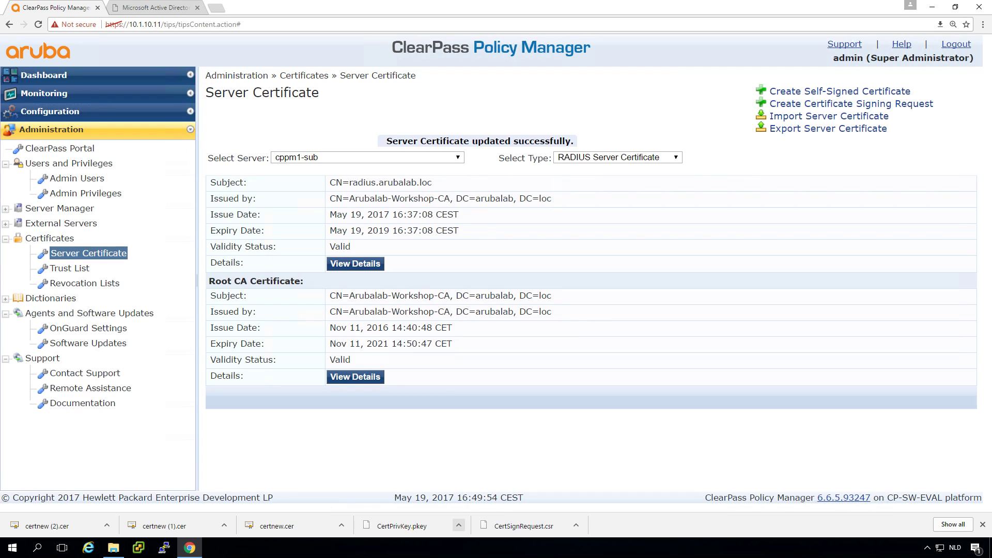
pyautogui.hotkey('alt', 'Tab')
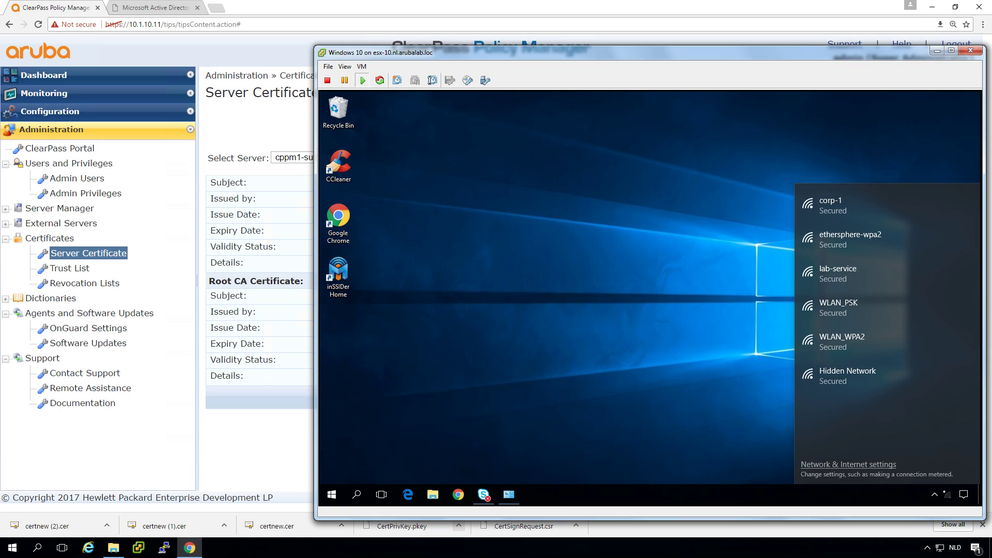
pyautogui.click(847, 197)
pyautogui.click(919, 246)
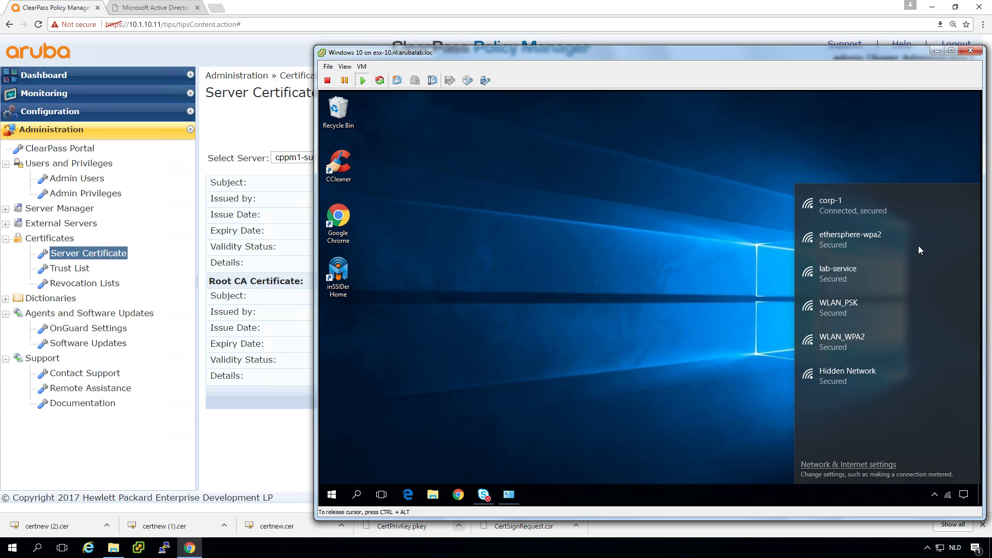
# Check Access Tracker's newest Win10-LabVM 802.1X request details, showing ACCEPT with Allow Access Profile.
pyautogui.click(73, 97)
pyautogui.click(76, 129)
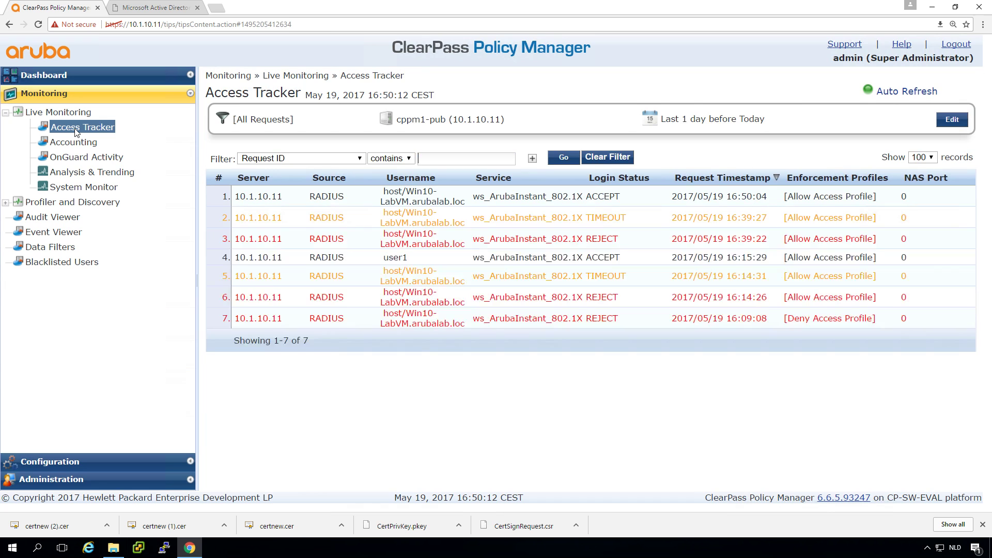
pyautogui.click(415, 193)
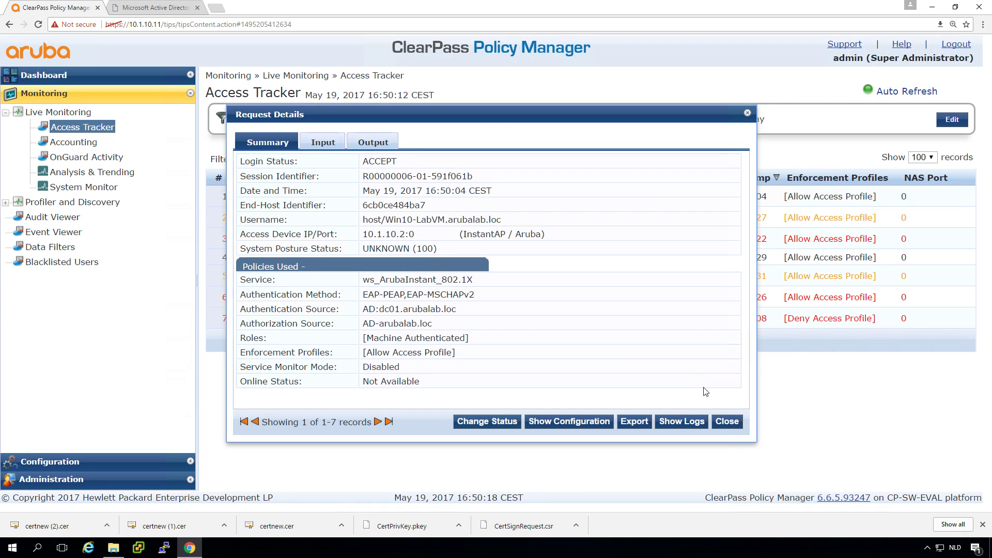
pyautogui.click(728, 422)
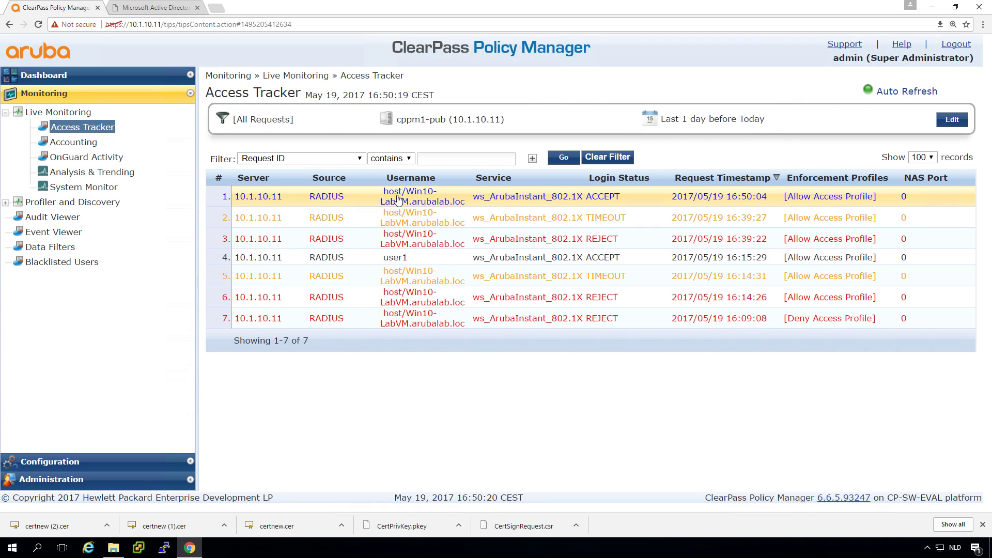